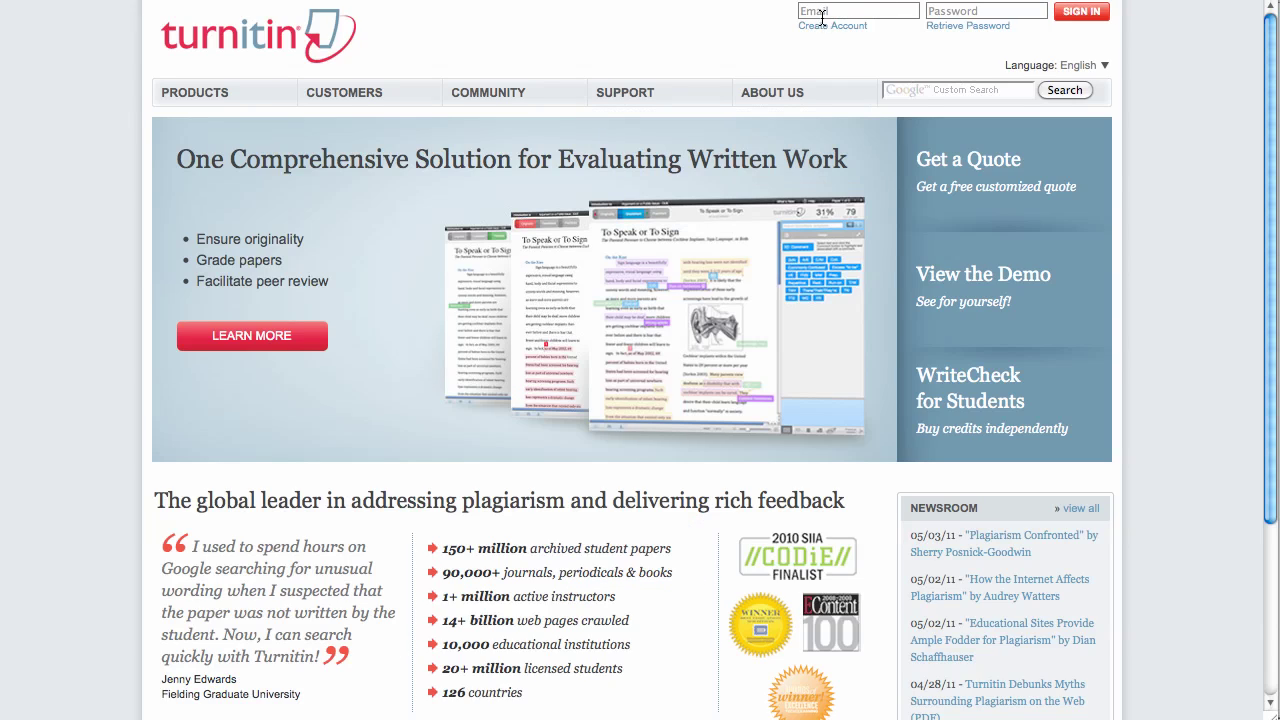
# - Log in to Turnitin using the autofilled instructor email and password
pyautogui.click(822, 14)
pyautogui.write('marj')
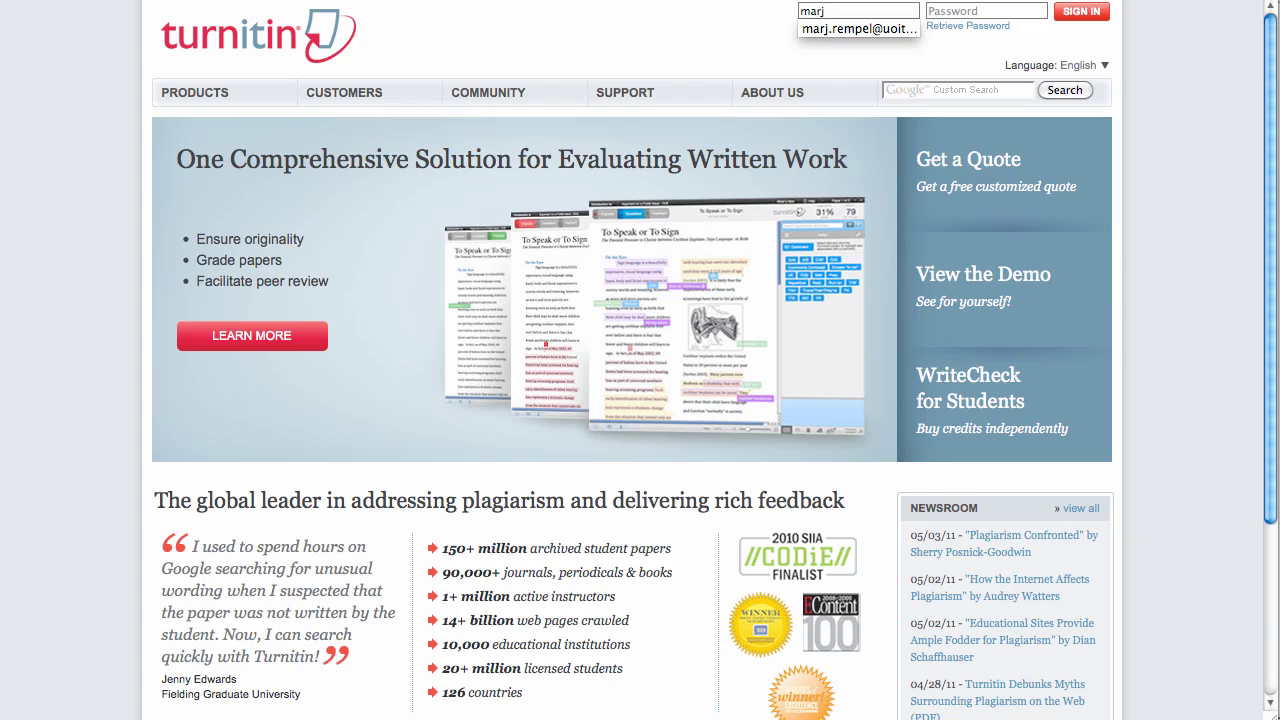
pyautogui.press('Down')
pyautogui.press('Return')
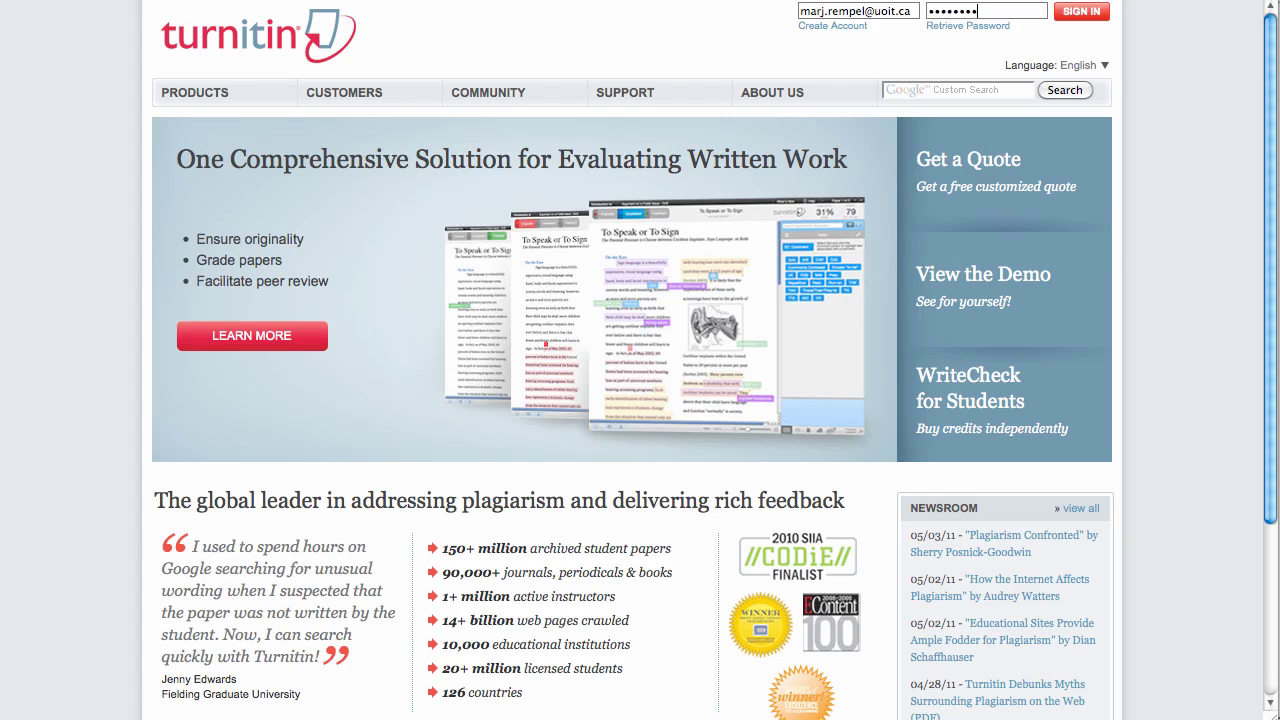
pyautogui.click(1082, 12)
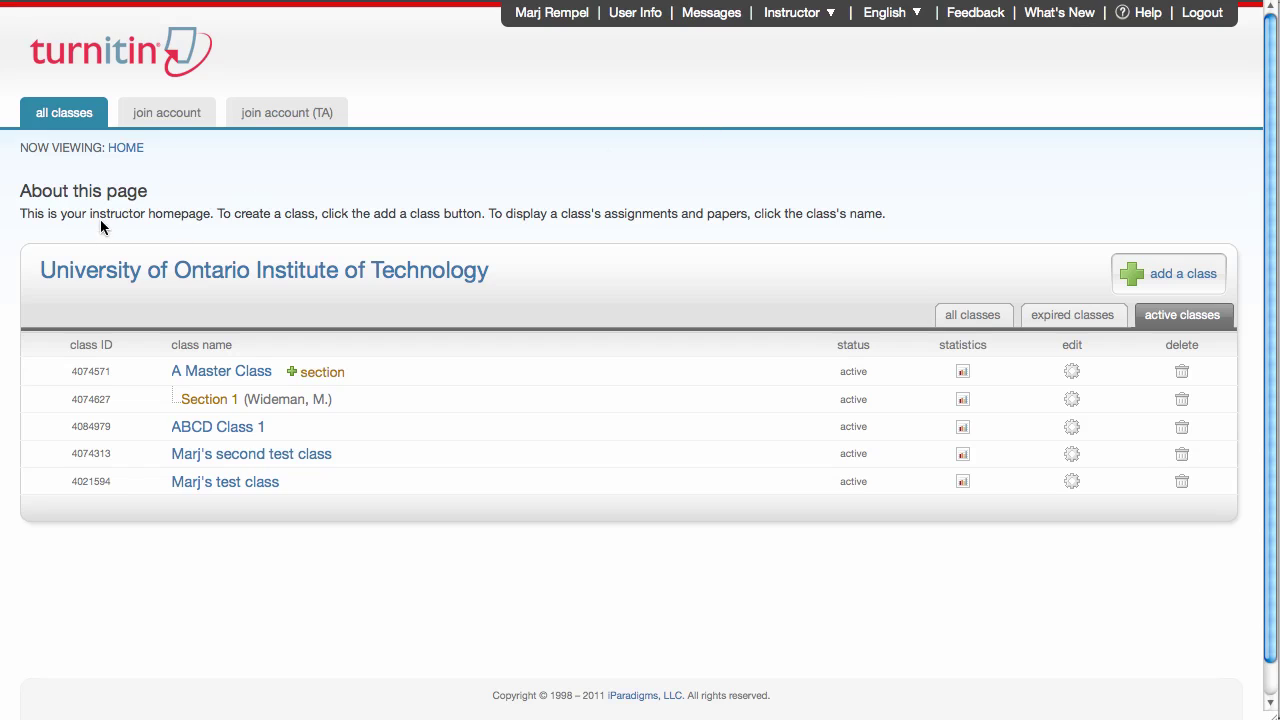
# - Highlight the words 'instructor homepage' in the page's intro text
pyautogui.moveTo(89, 216); pyautogui.dragTo(209, 216)
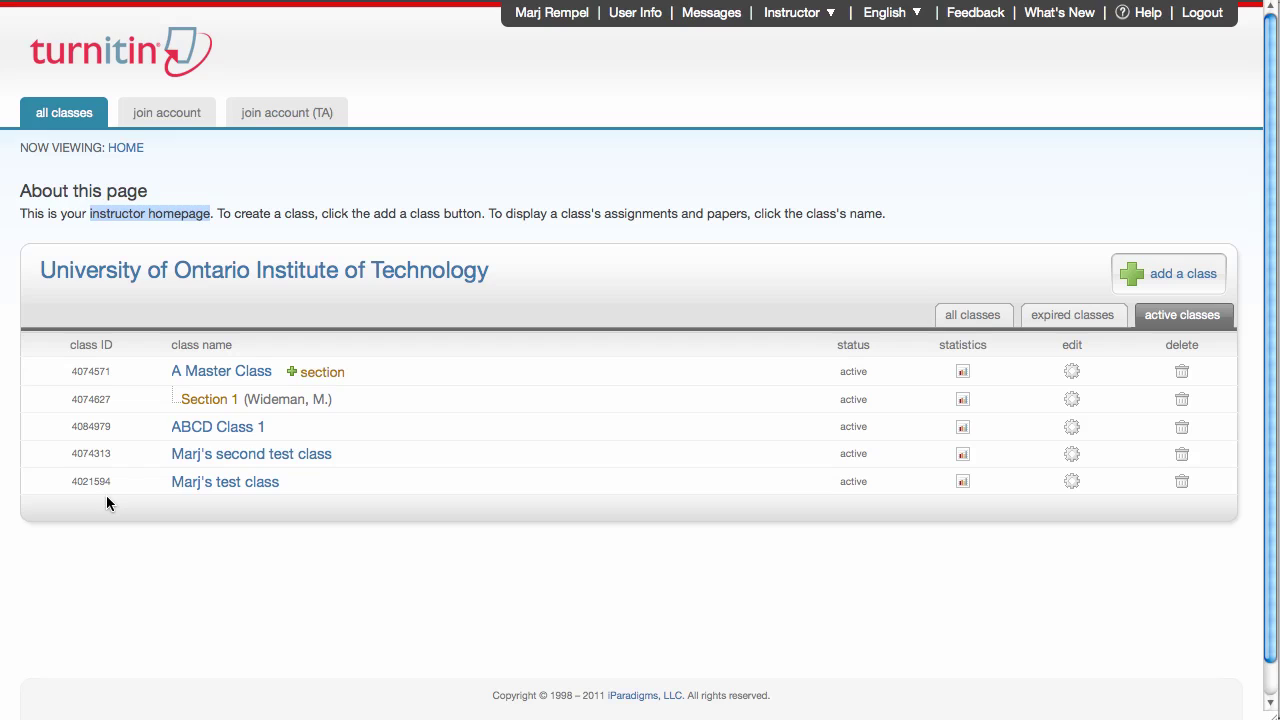
# - Start a new class and keep Standard class as its type
pyautogui.click(1177, 276)
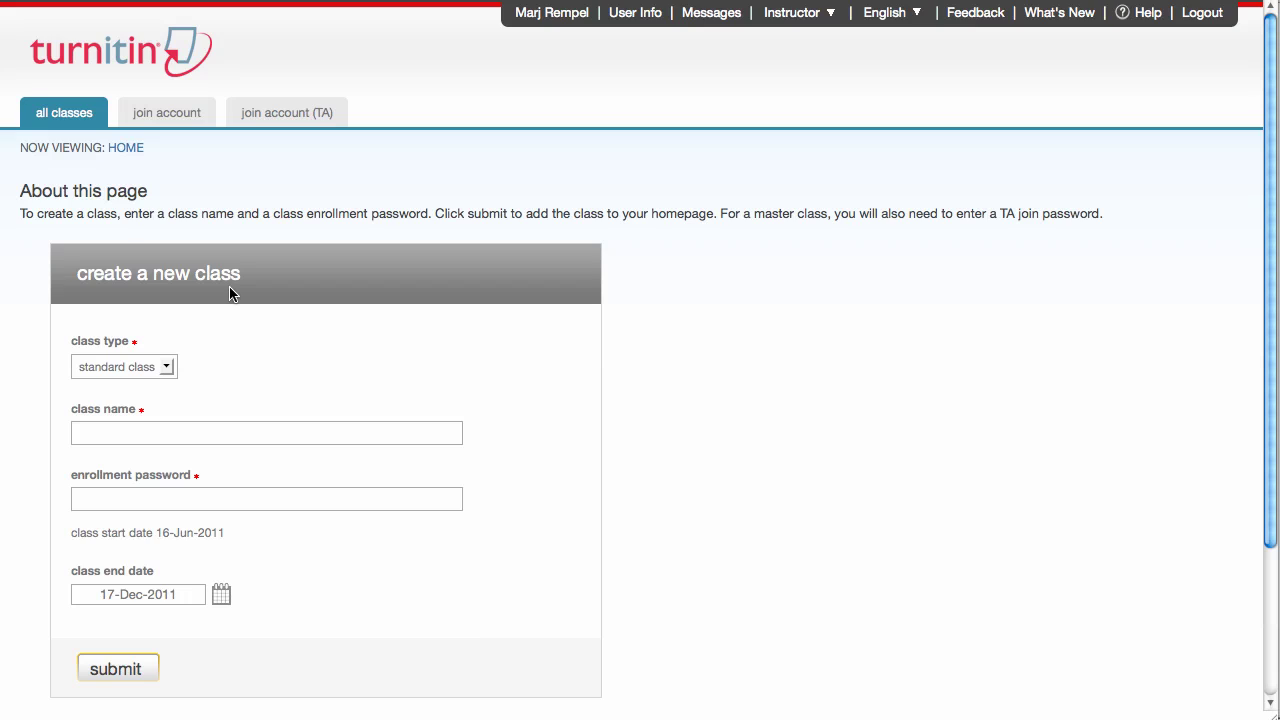
pyautogui.click(166, 370)
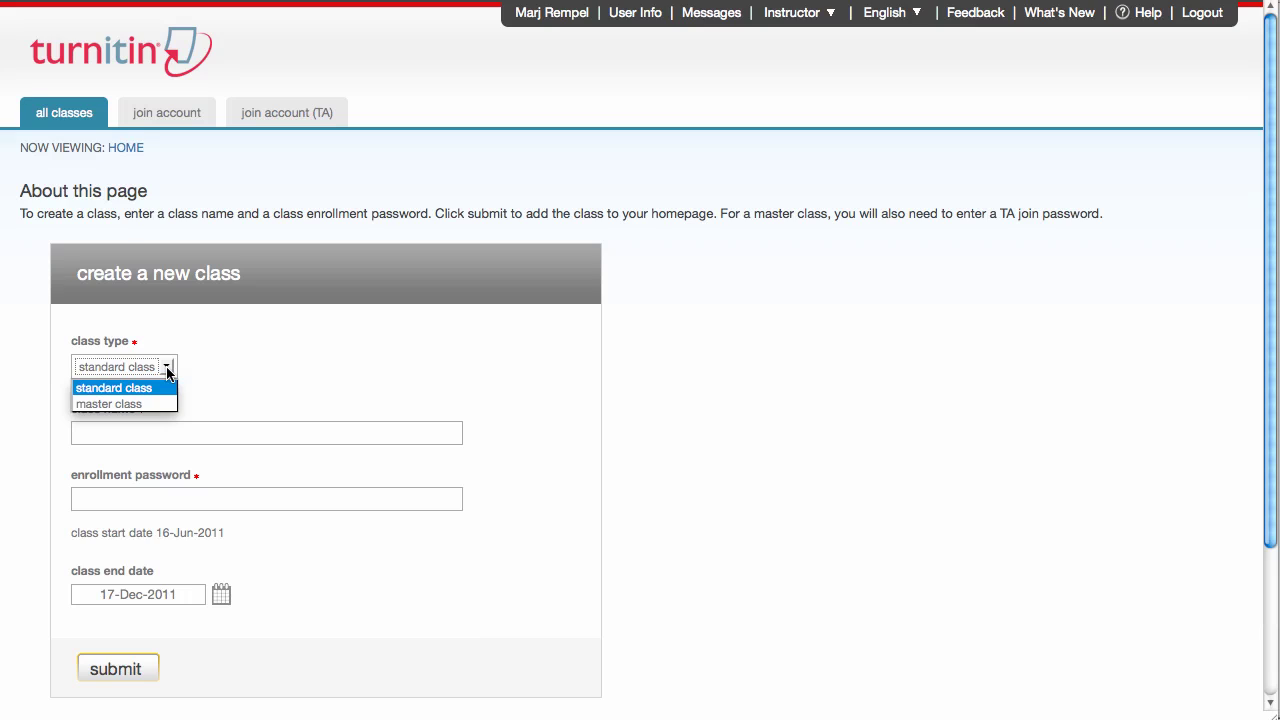
pyautogui.click(167, 373)
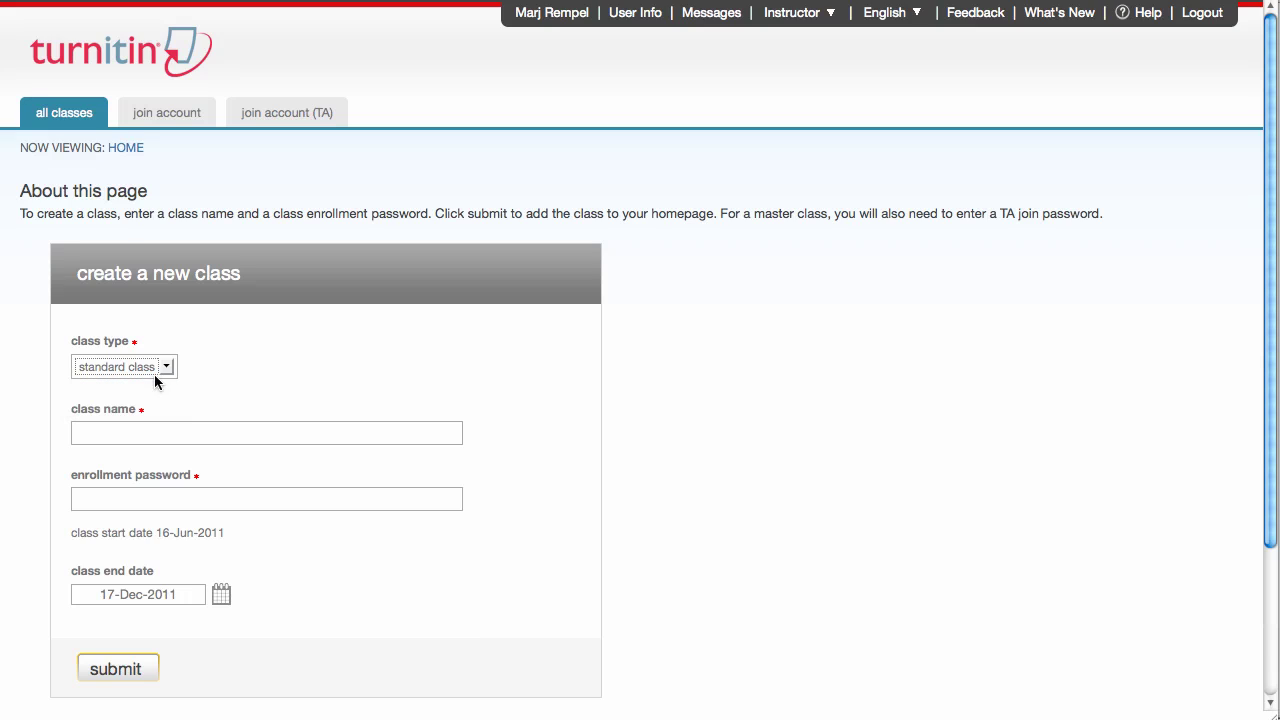
# - Name the class 'NAME 1234 Course' and enter its enrollment password
pyautogui.click(103, 434)
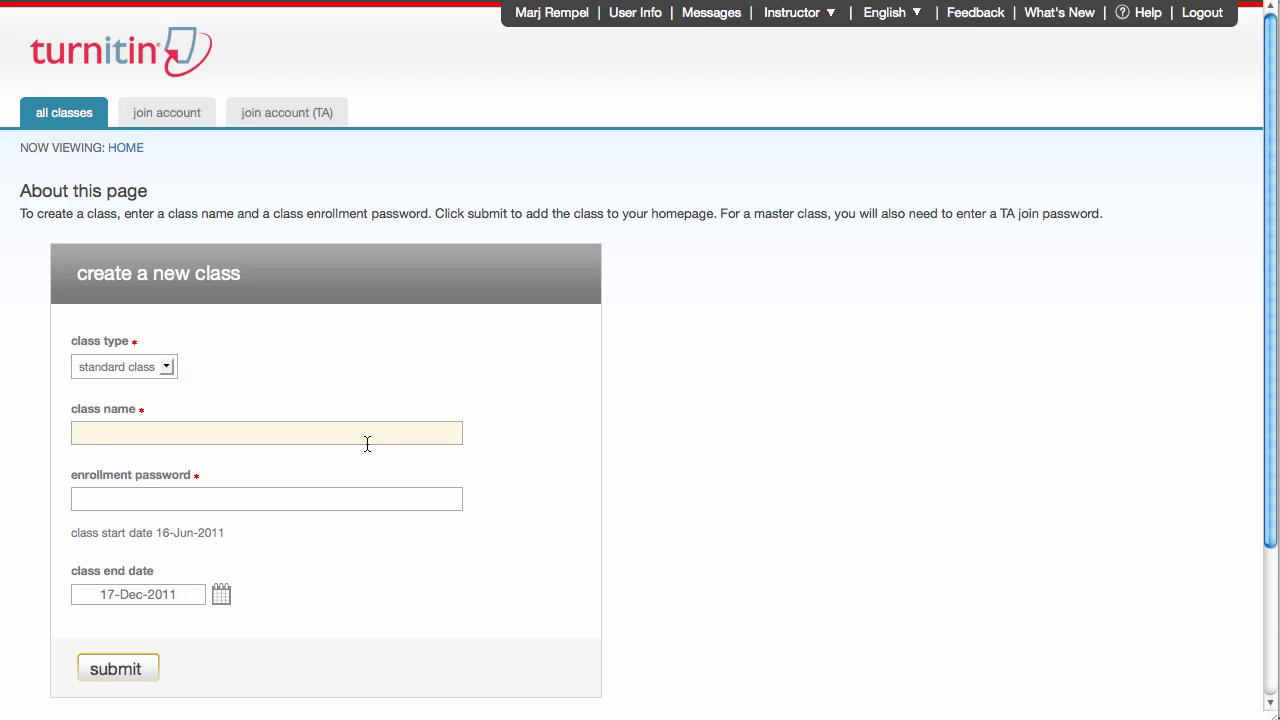
pyautogui.write('NAME 1234 Coursew')
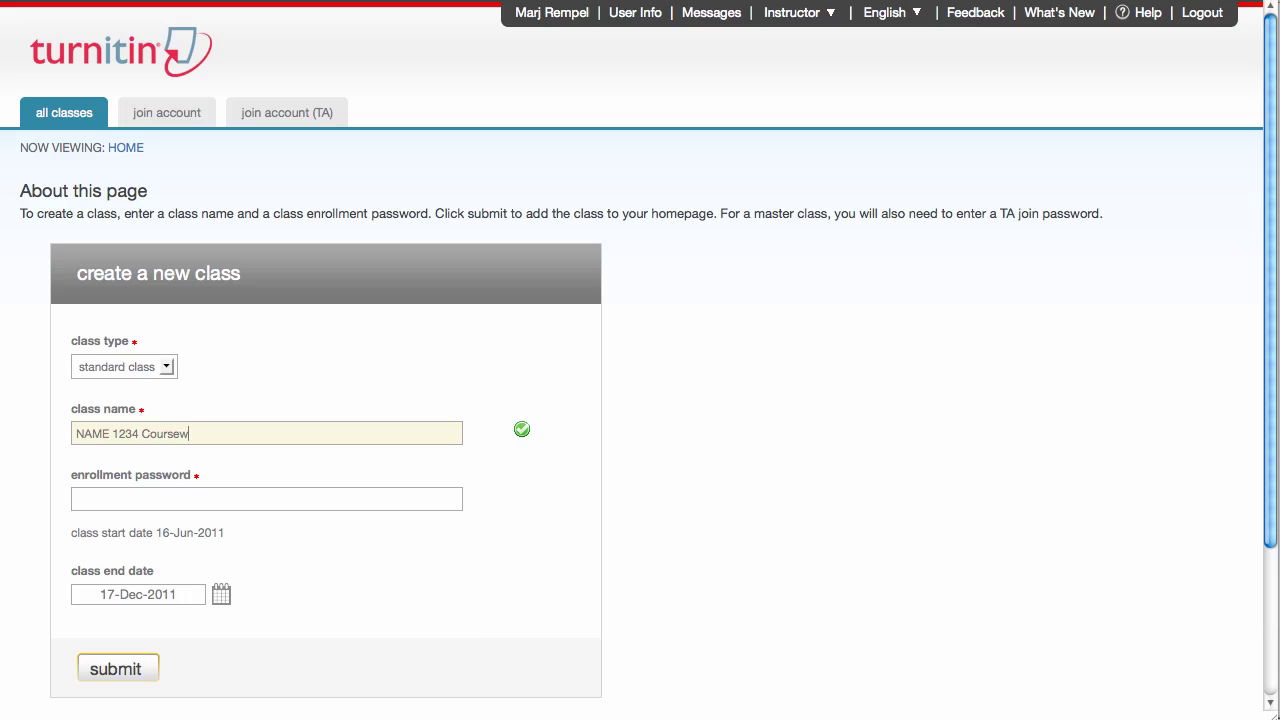
pyautogui.press('BackSpace')
pyautogui.click(124, 505)
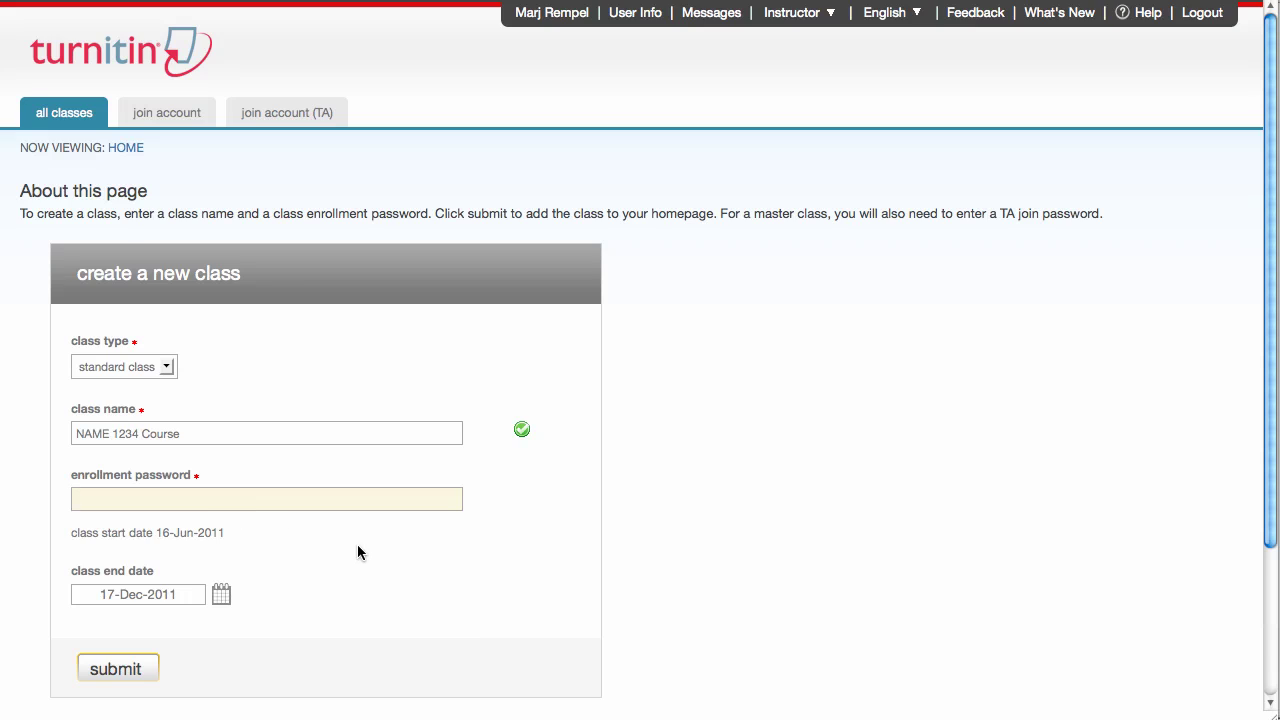
# - Submit NAME 1234 Course and close the confirmation showing class ID 4085013
pyautogui.click(120, 670)
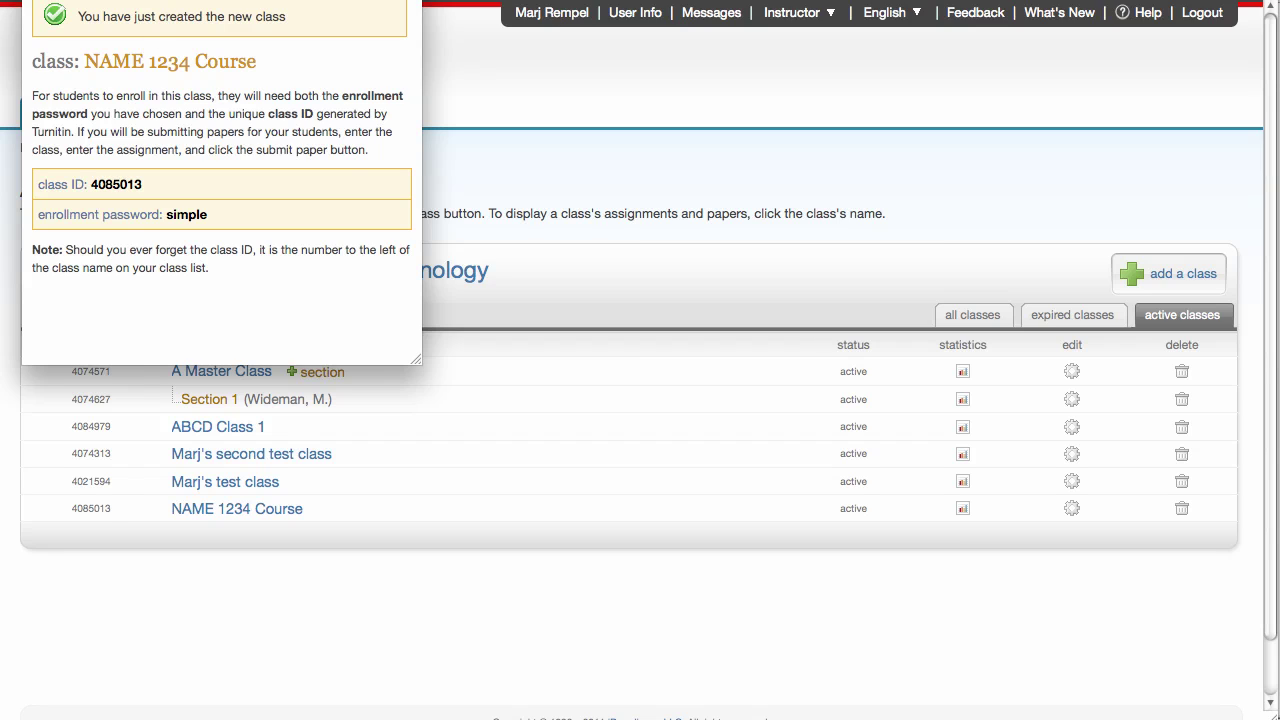
pyautogui.moveTo(165, 0); pyautogui.dragTo(251, 46)
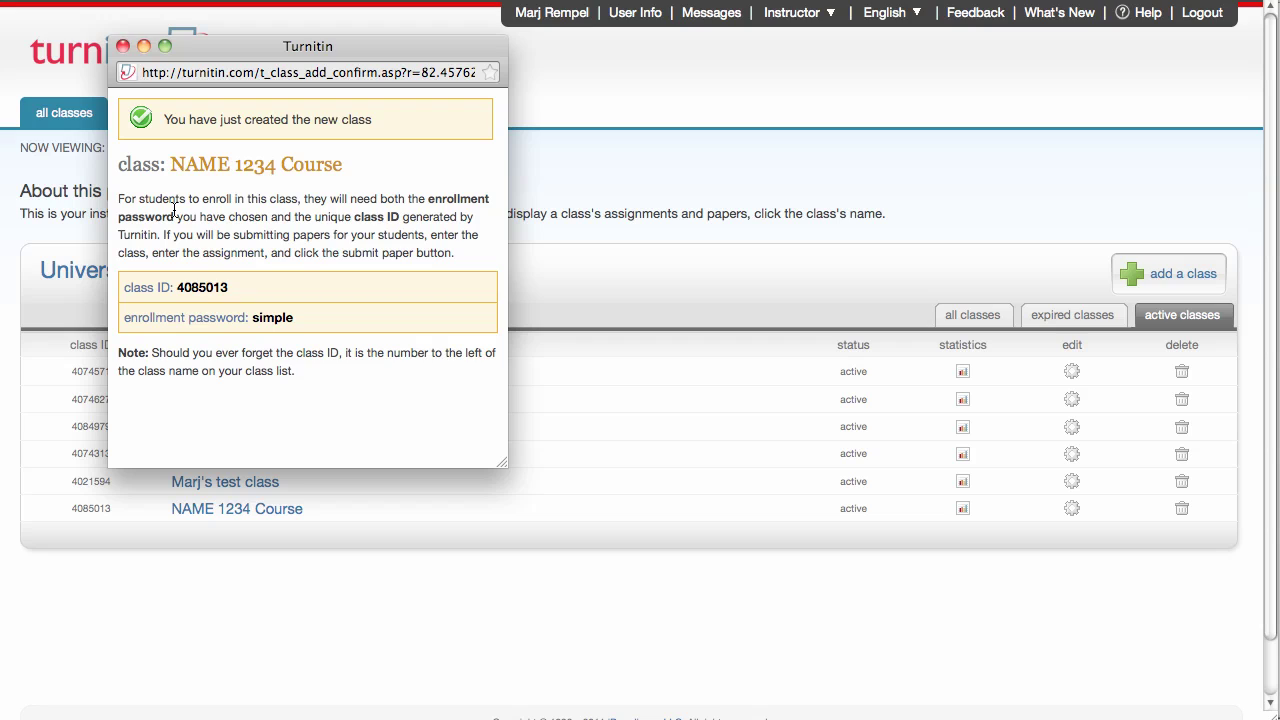
pyautogui.click(123, 46)
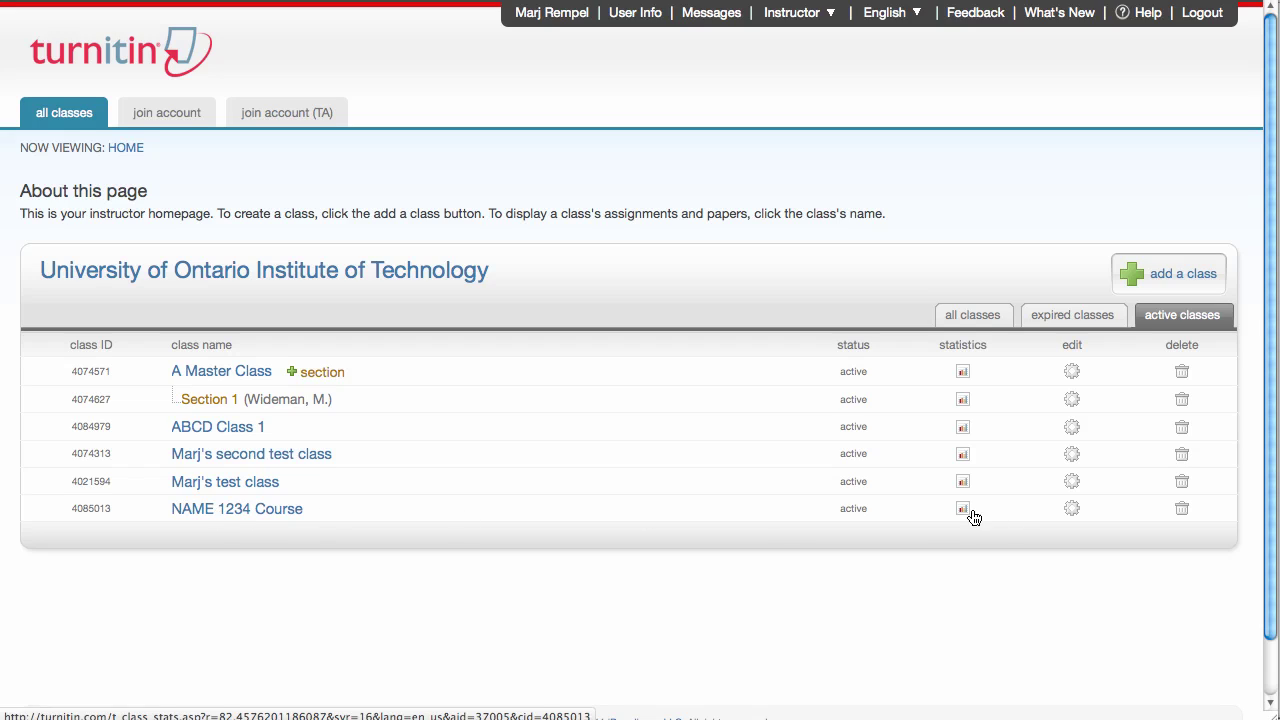
pyautogui.click(1071, 510)
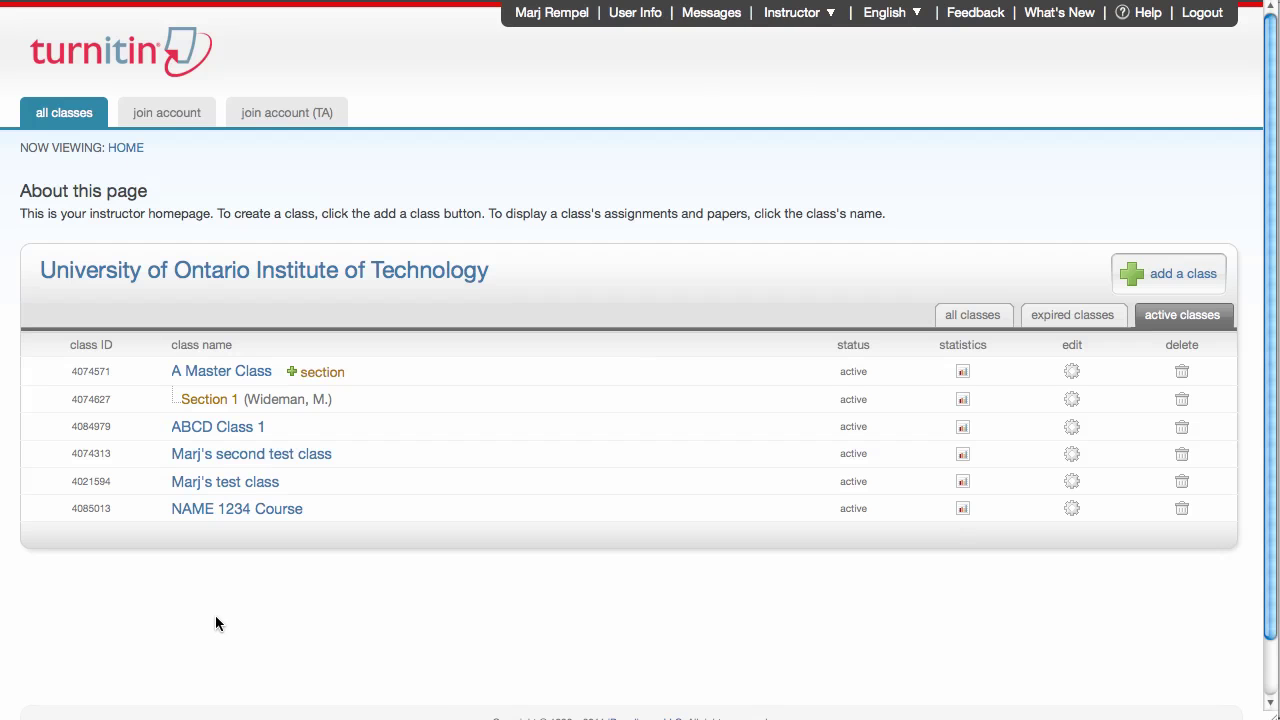
# - Start another class with Master class selected as its type
pyautogui.click(1181, 275)
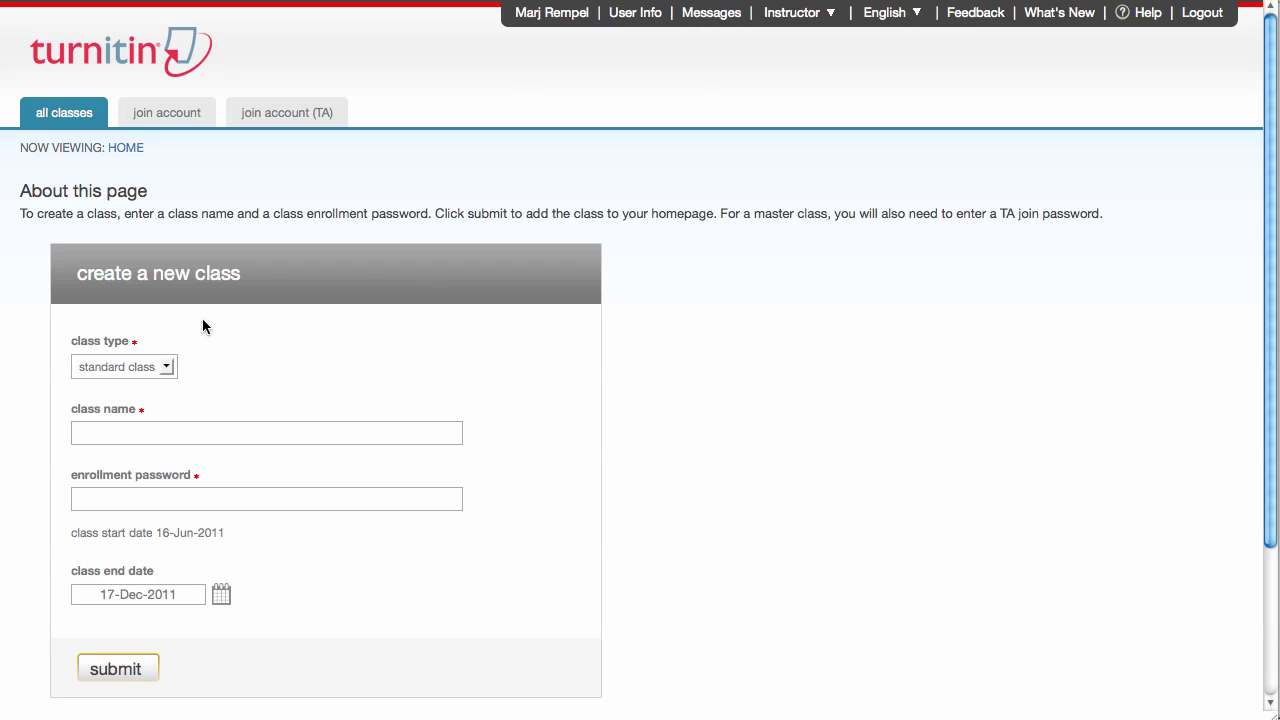
pyautogui.click(166, 367)
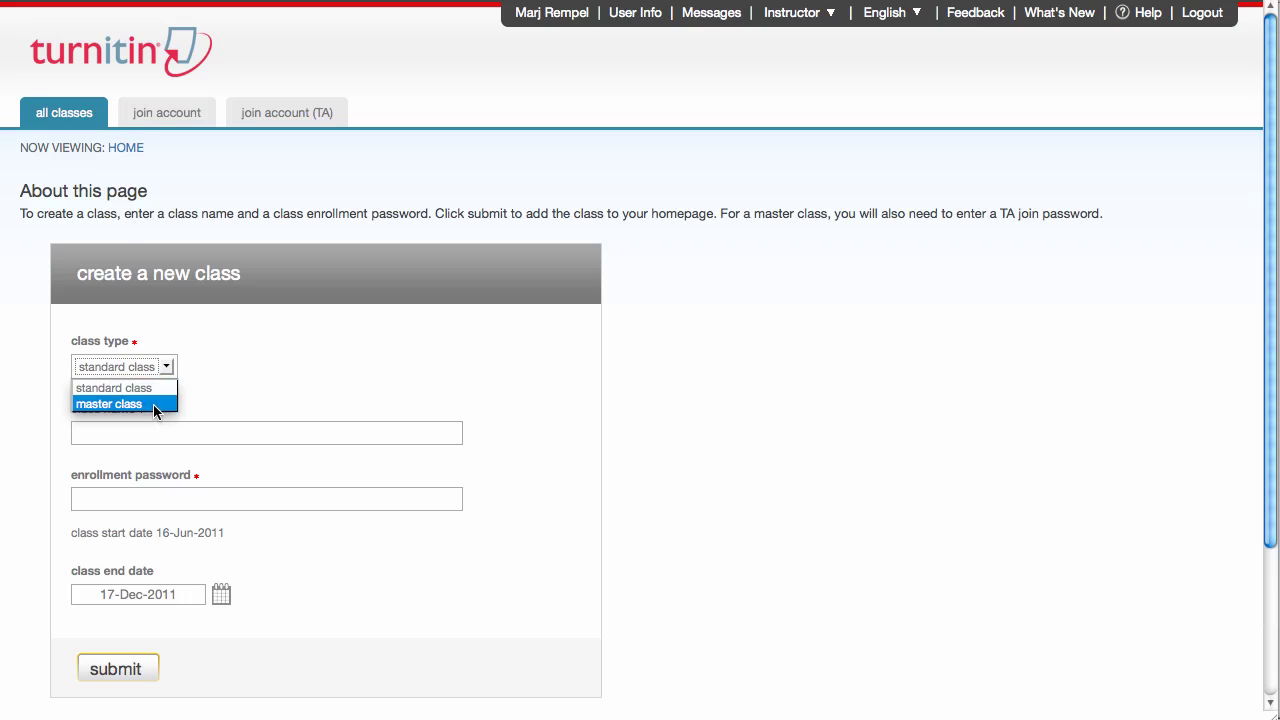
pyautogui.click(153, 405)
# - Name the master class 'Master Class 1234' and enter the TA join password
pyautogui.click(97, 432)
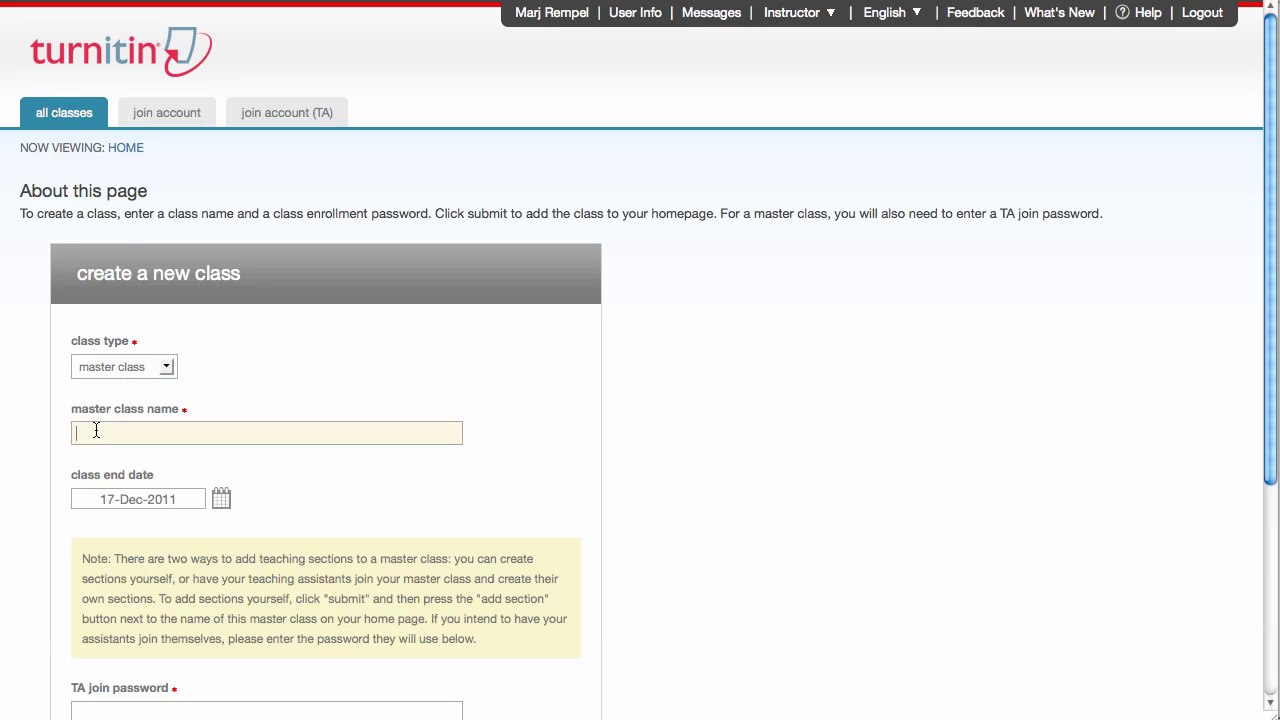
pyautogui.write('Mas')
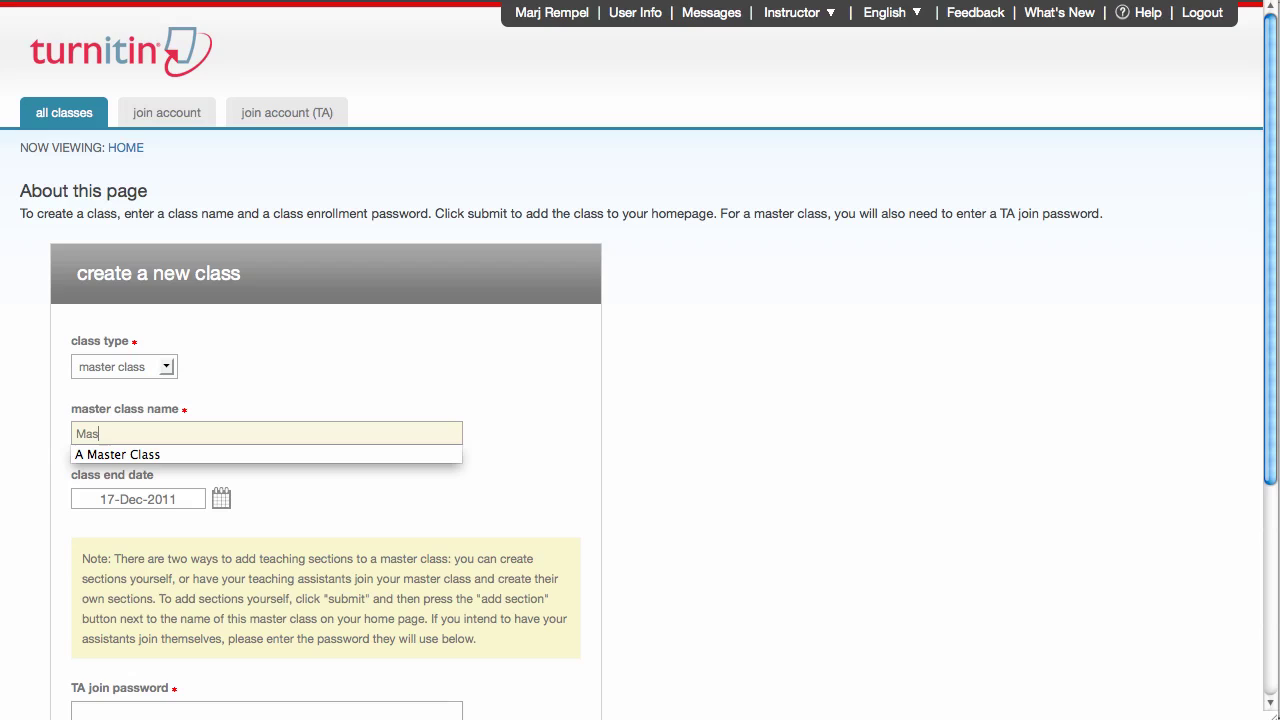
pyautogui.write('ter Class 1234')
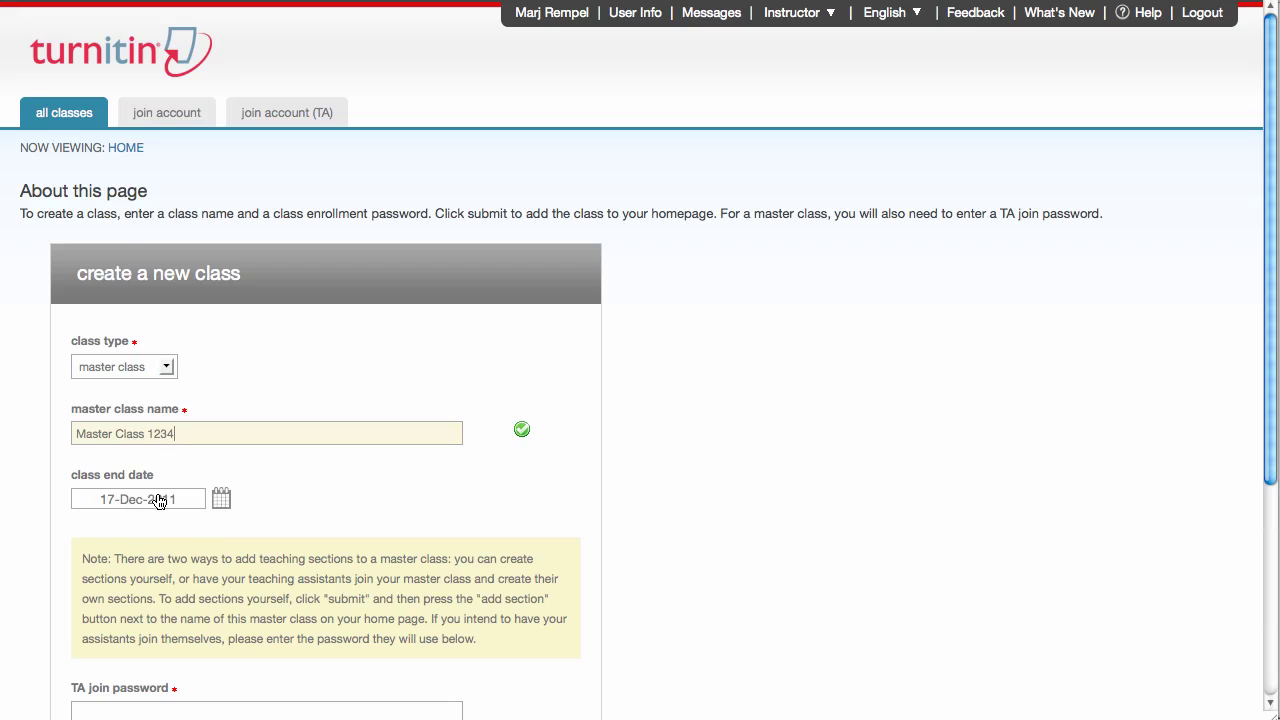
pyautogui.moveTo(1272, 452); pyautogui.dragTo(1257, 600)
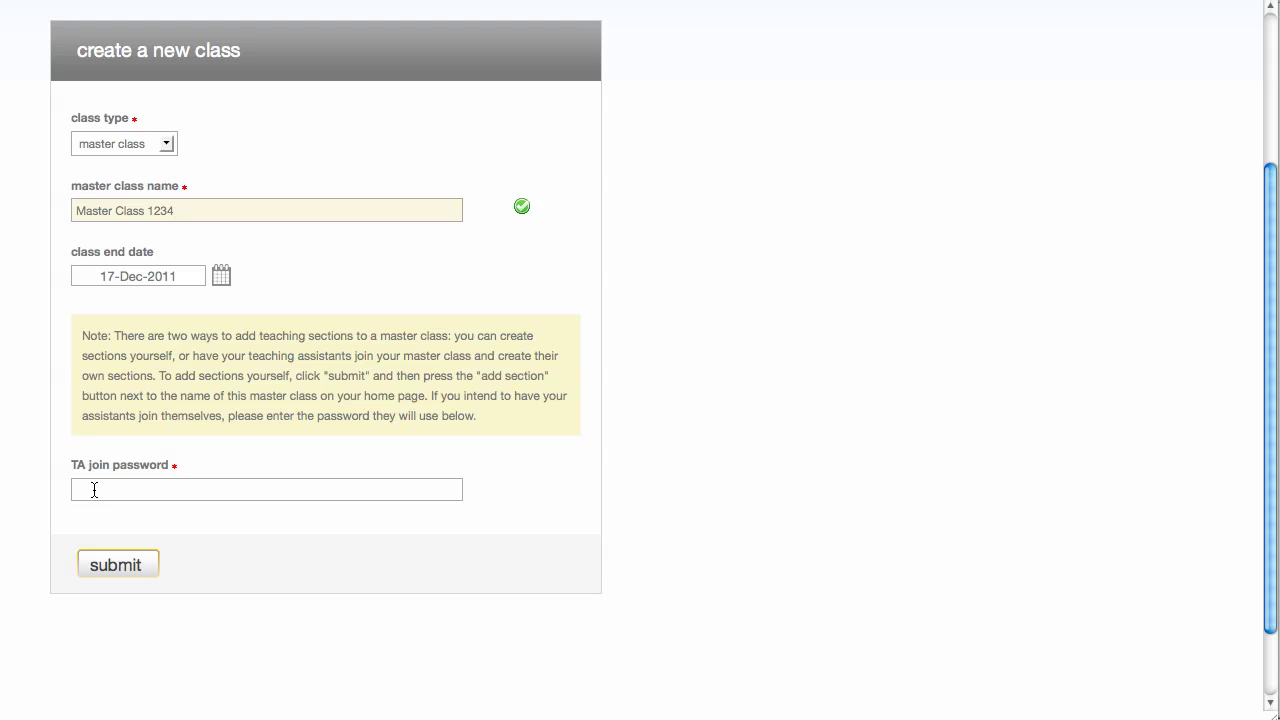
pyautogui.click(88, 489)
pyautogui.click(87, 490)
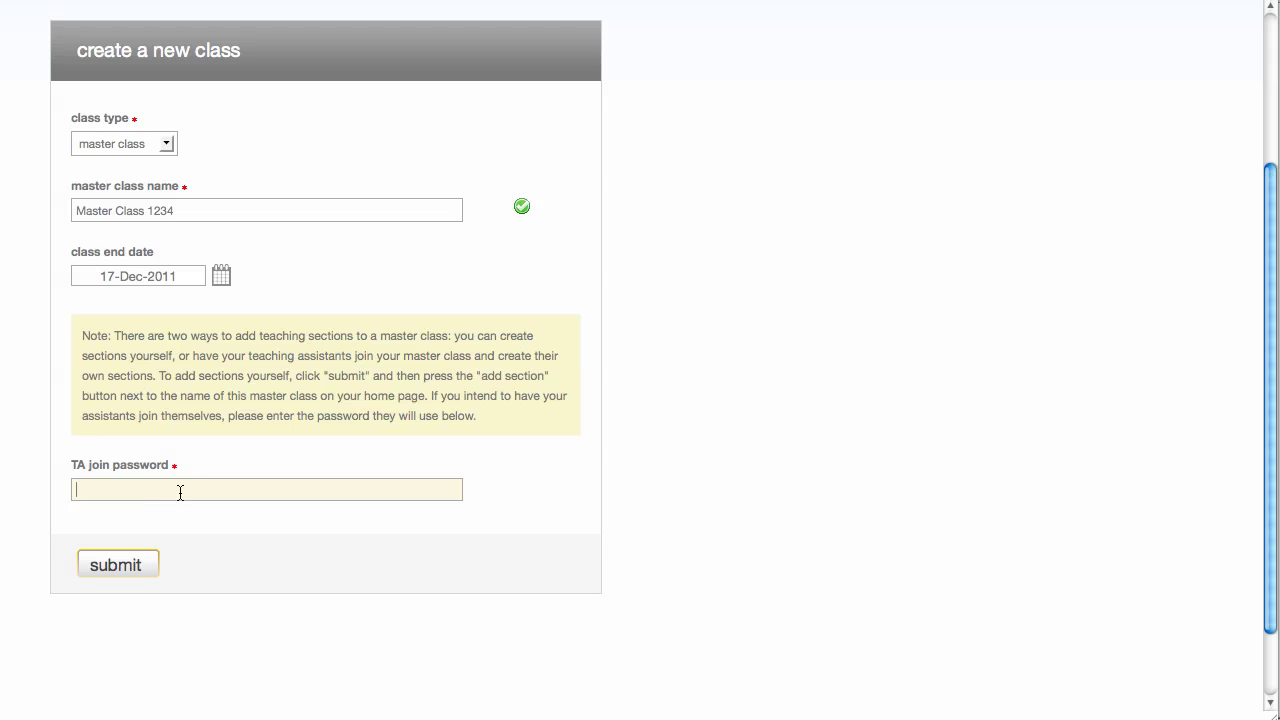
# - Submit Master Class 1234 and close its confirmation window for class ID 4085019
pyautogui.click(116, 566)
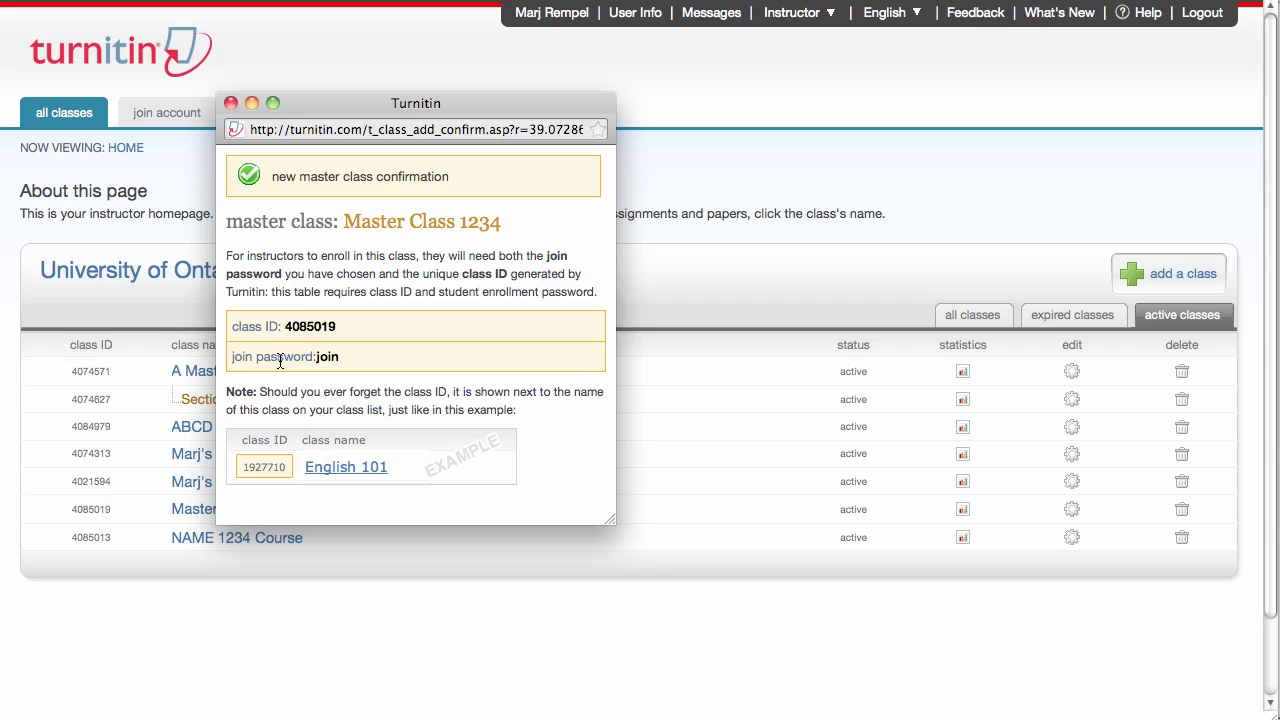
pyautogui.click(231, 104)
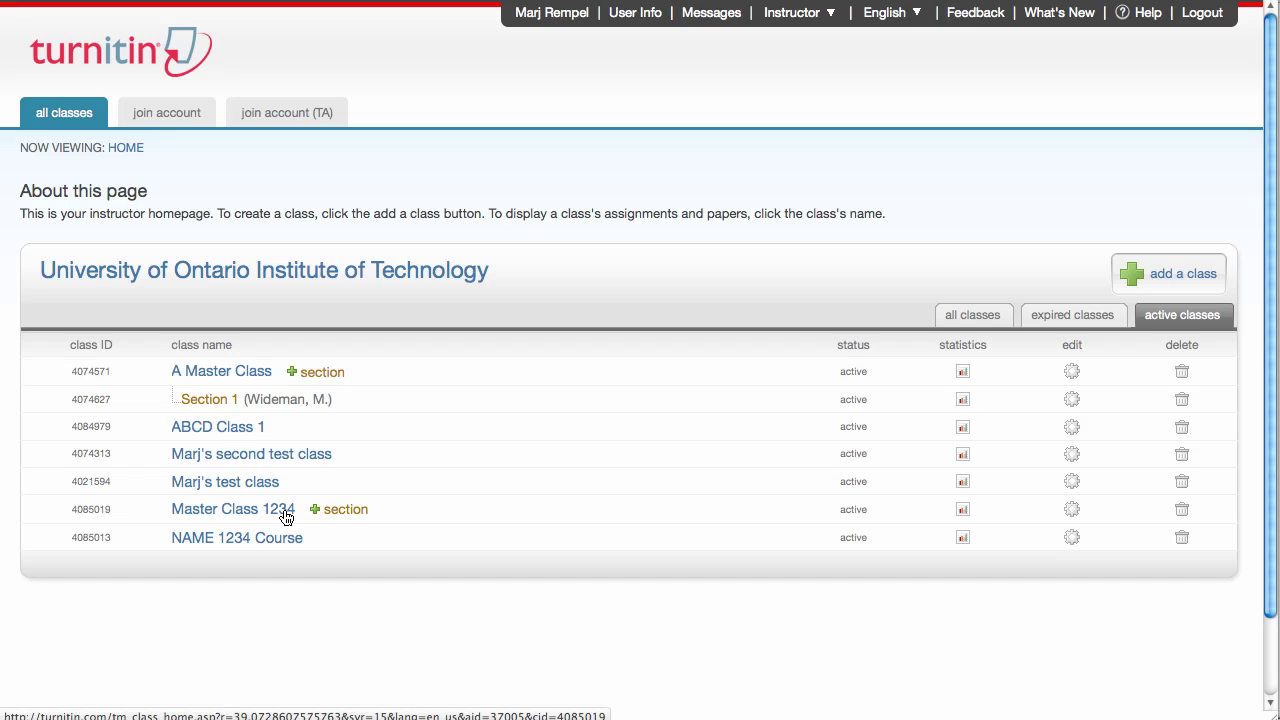
# - Add a section to Master Class 1234 and submit the TA's first name, last name and e-mail
pyautogui.click(339, 512)
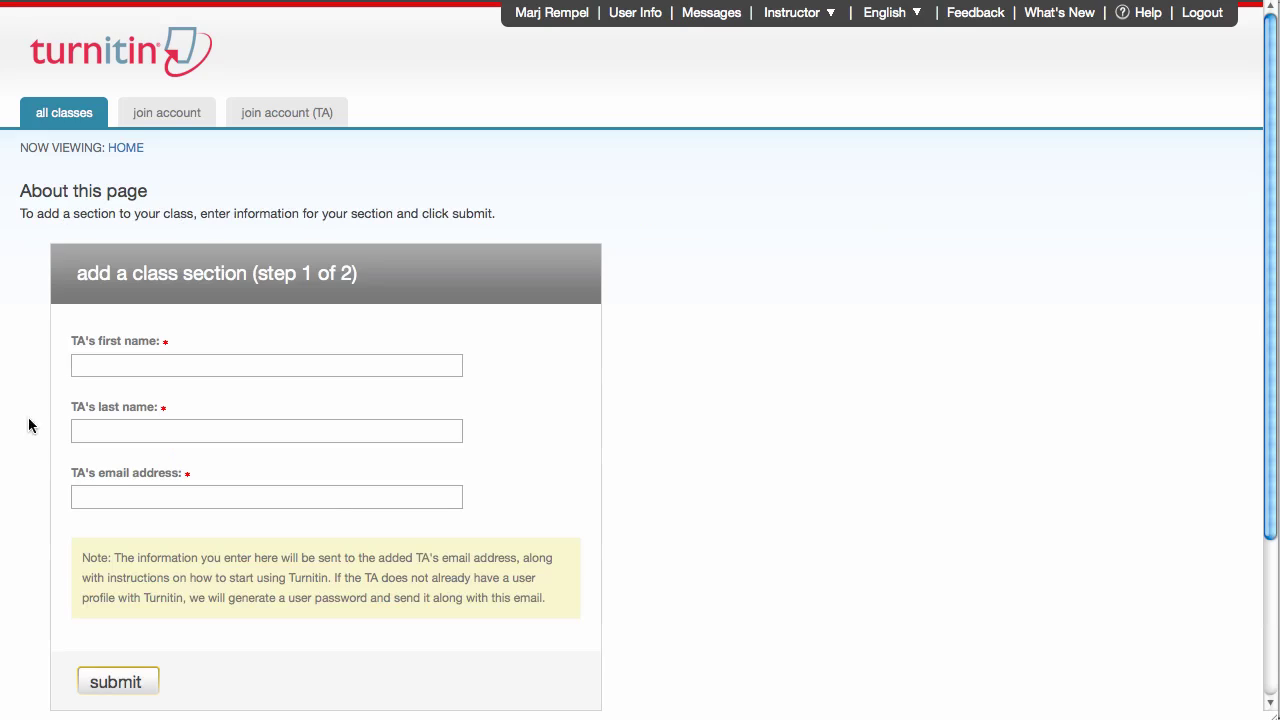
pyautogui.click(88, 366)
pyautogui.click(87, 432)
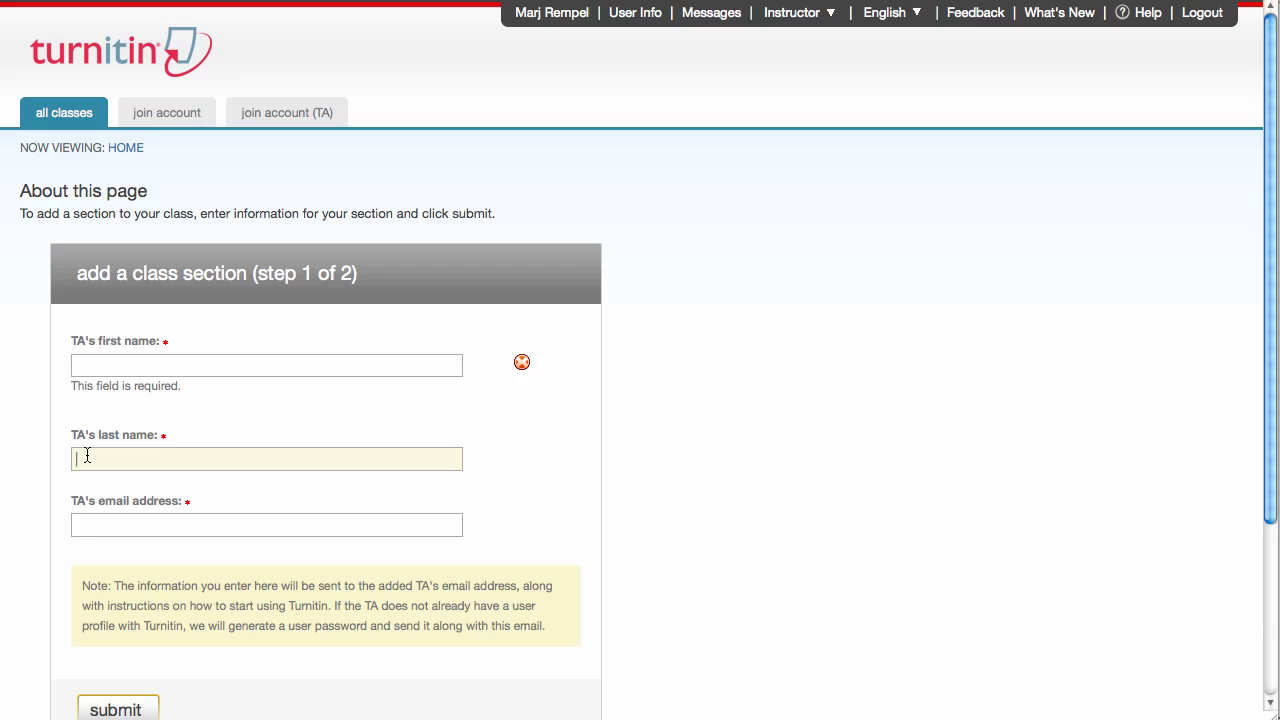
pyautogui.click(85, 523)
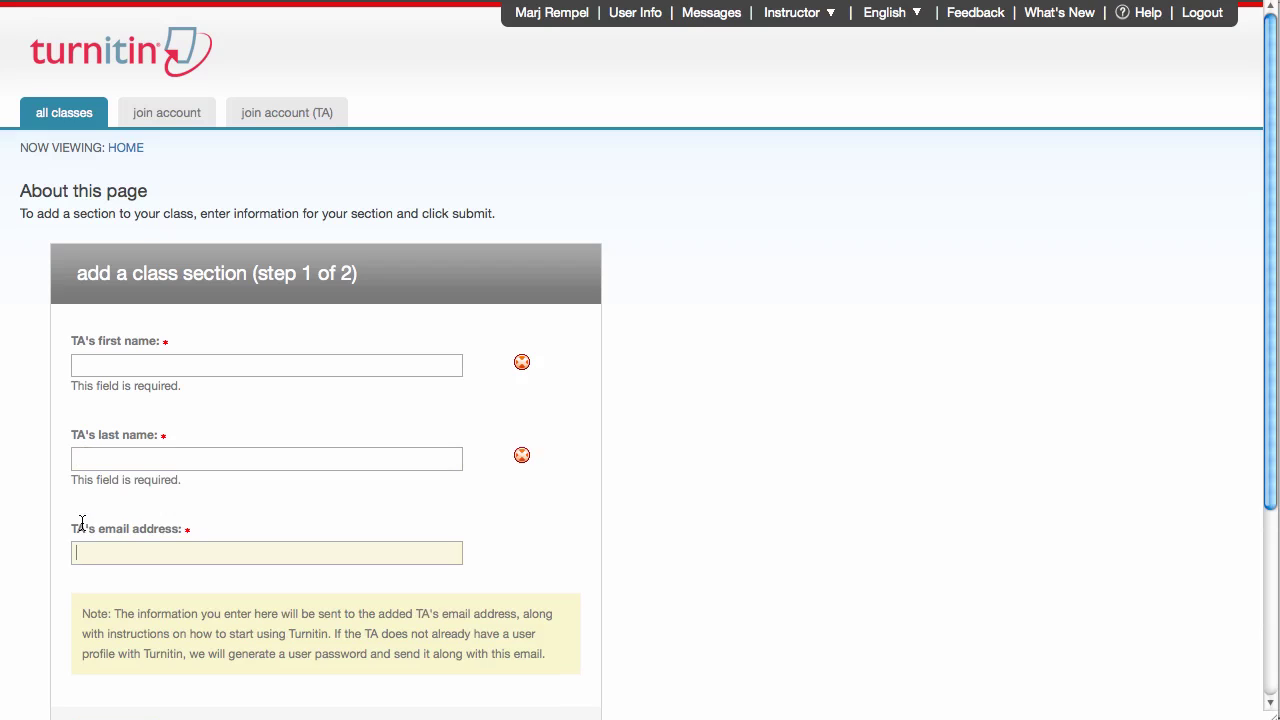
pyautogui.click(88, 365)
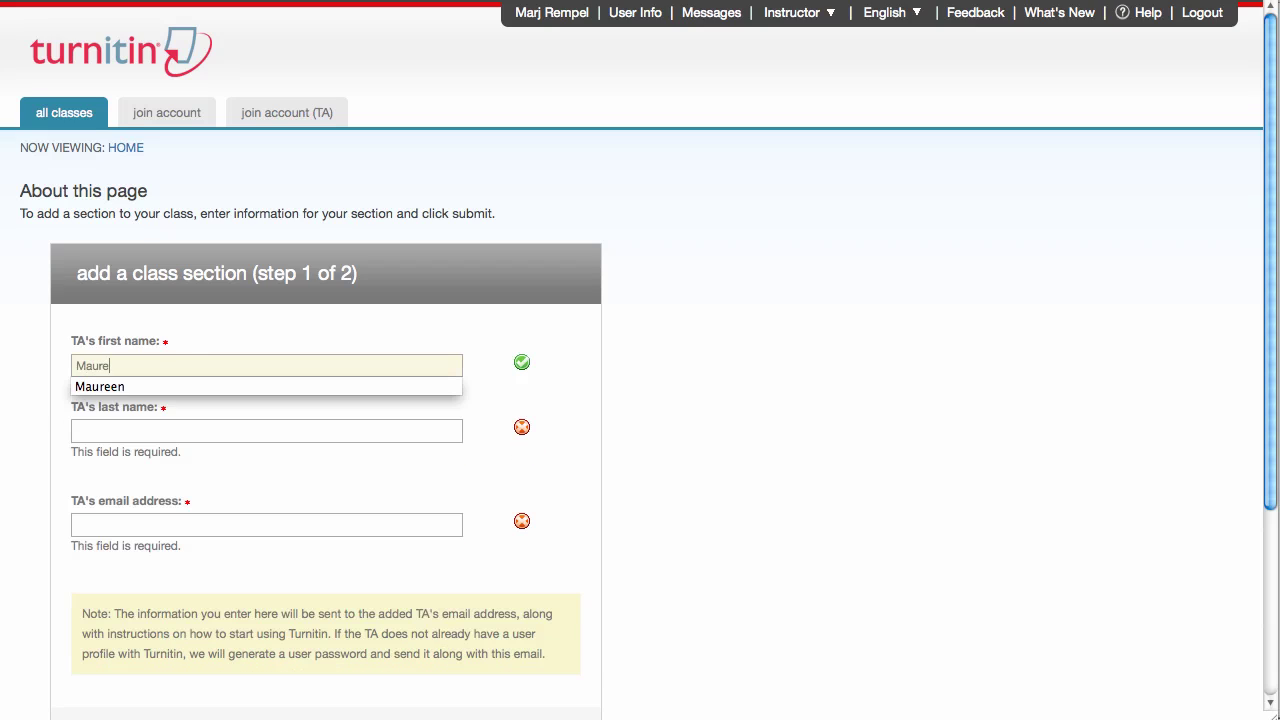
pyautogui.press('Tab')
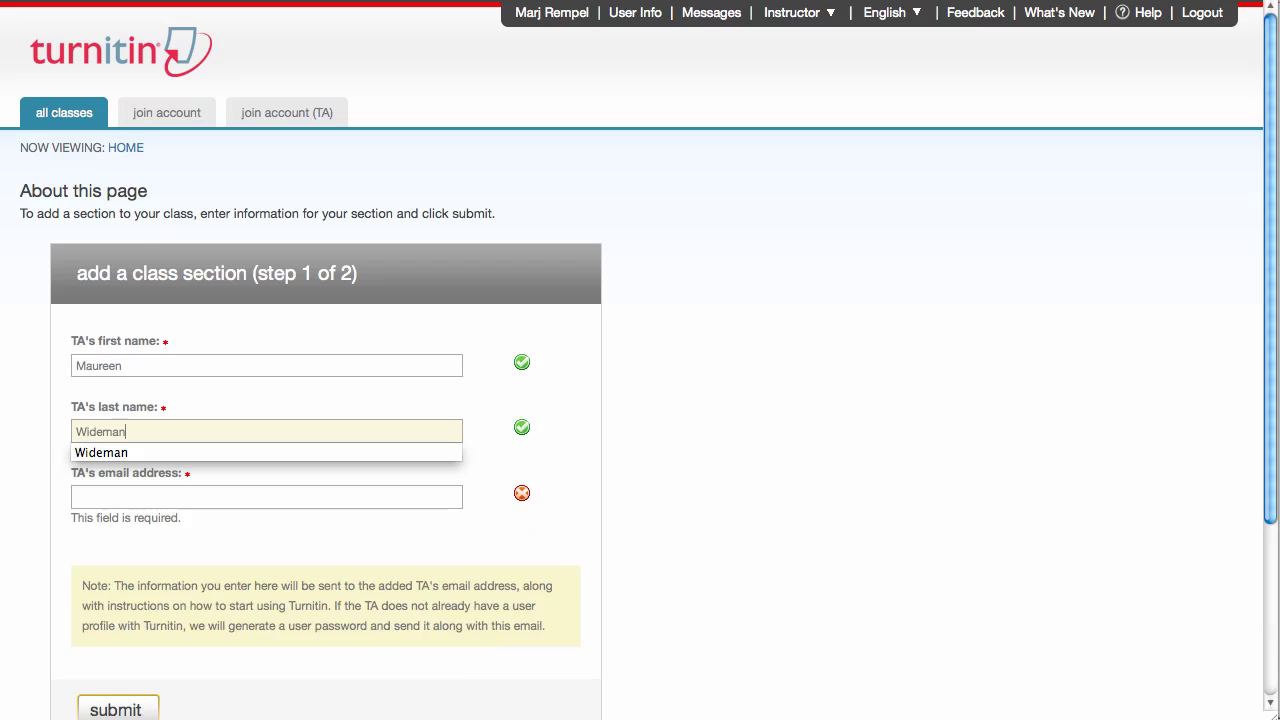
pyautogui.press('Tab')
pyautogui.write('ma')
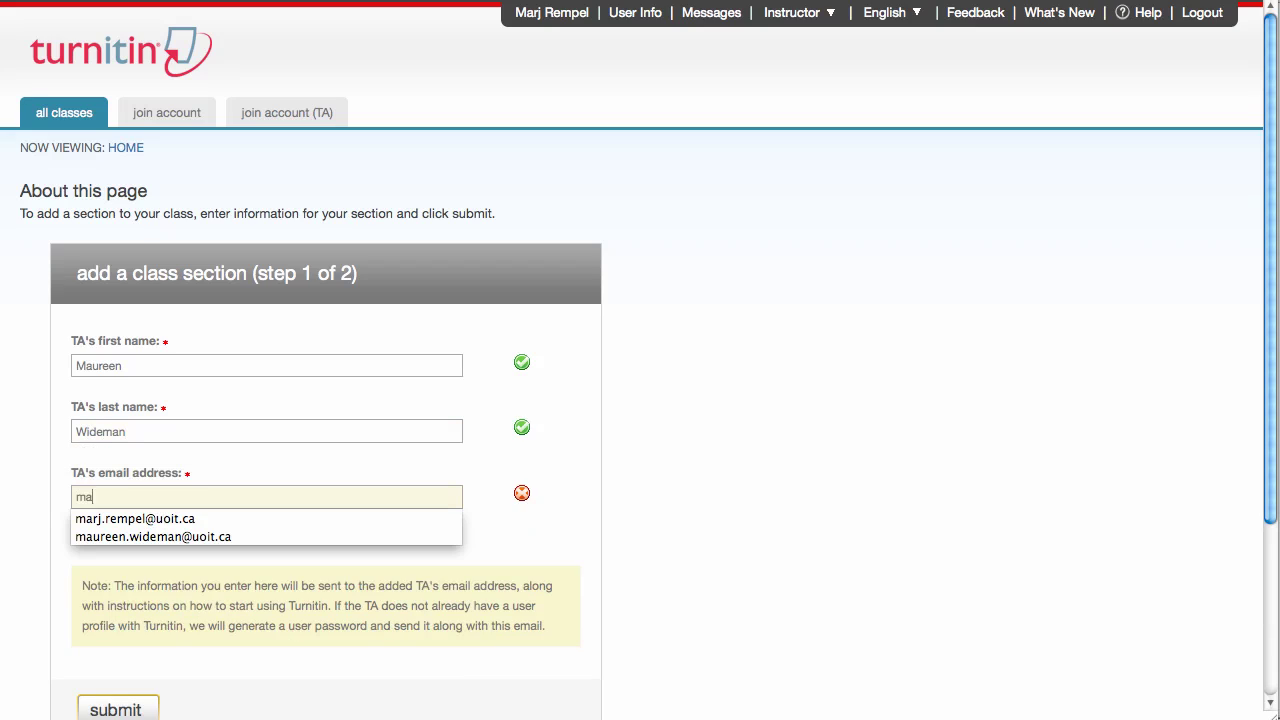
pyautogui.write('u')
pyautogui.press('Down')
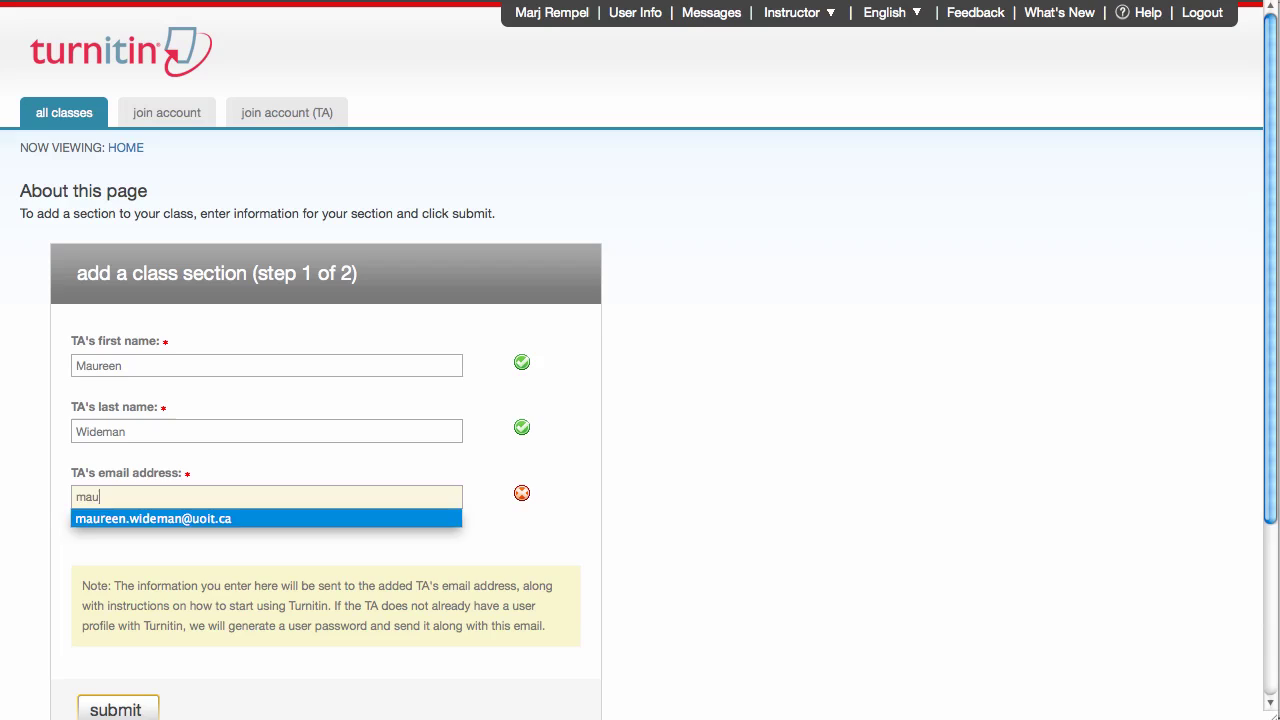
pyautogui.press('Tab')
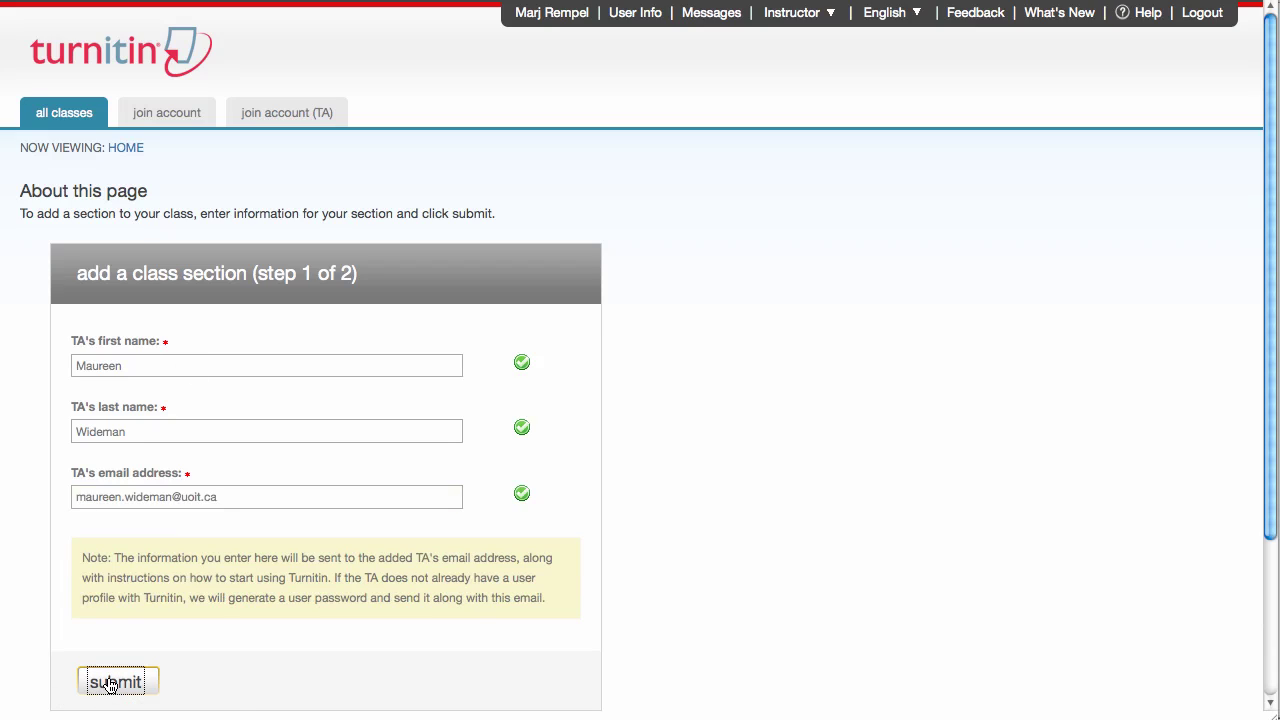
pyautogui.click(112, 683)
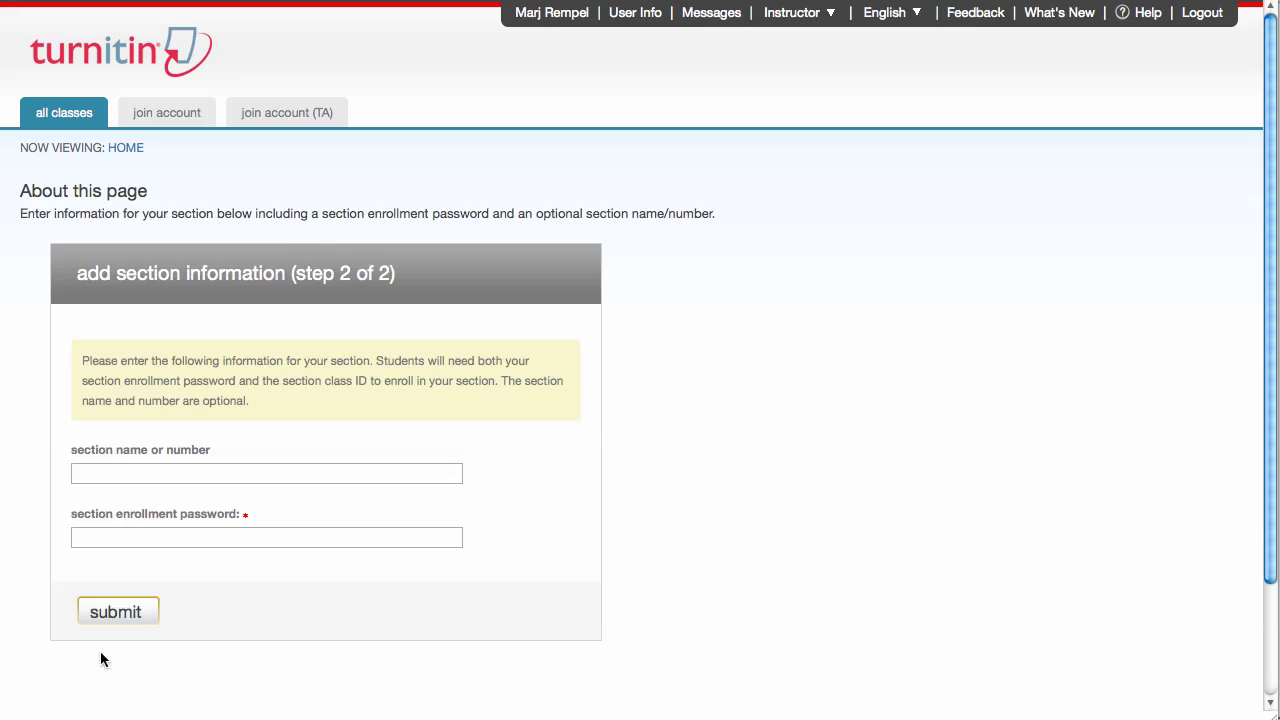
# - Give the section a name for the TA and an enrollment password, then submit
pyautogui.click(85, 479)
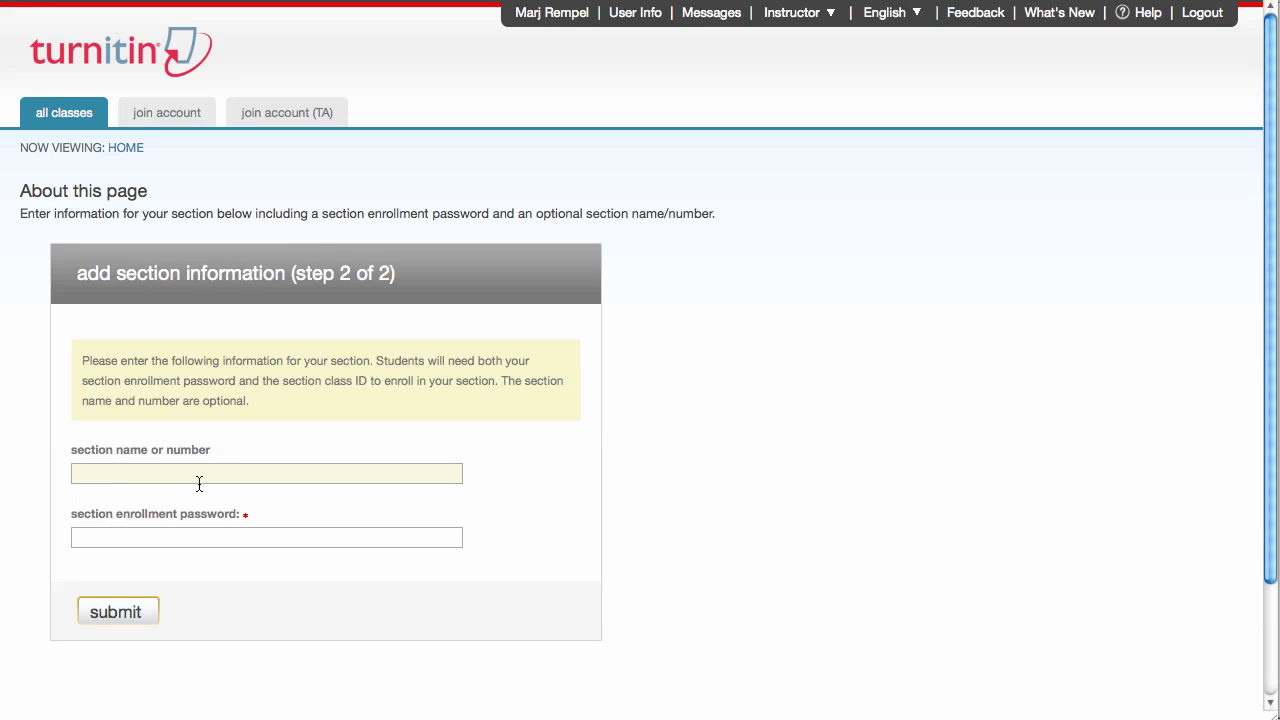
pyautogui.write('Section for Maureen')
pyautogui.press('Tab')
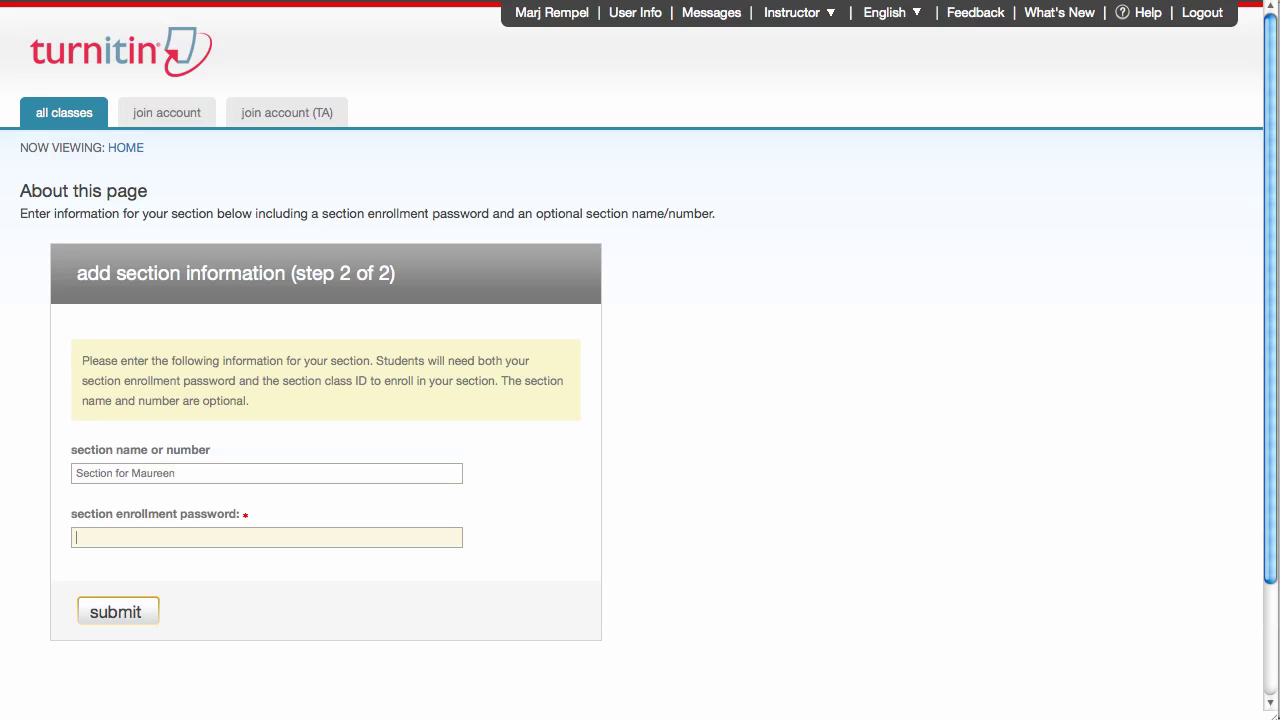
pyautogui.write('password')
pyautogui.click(115, 612)
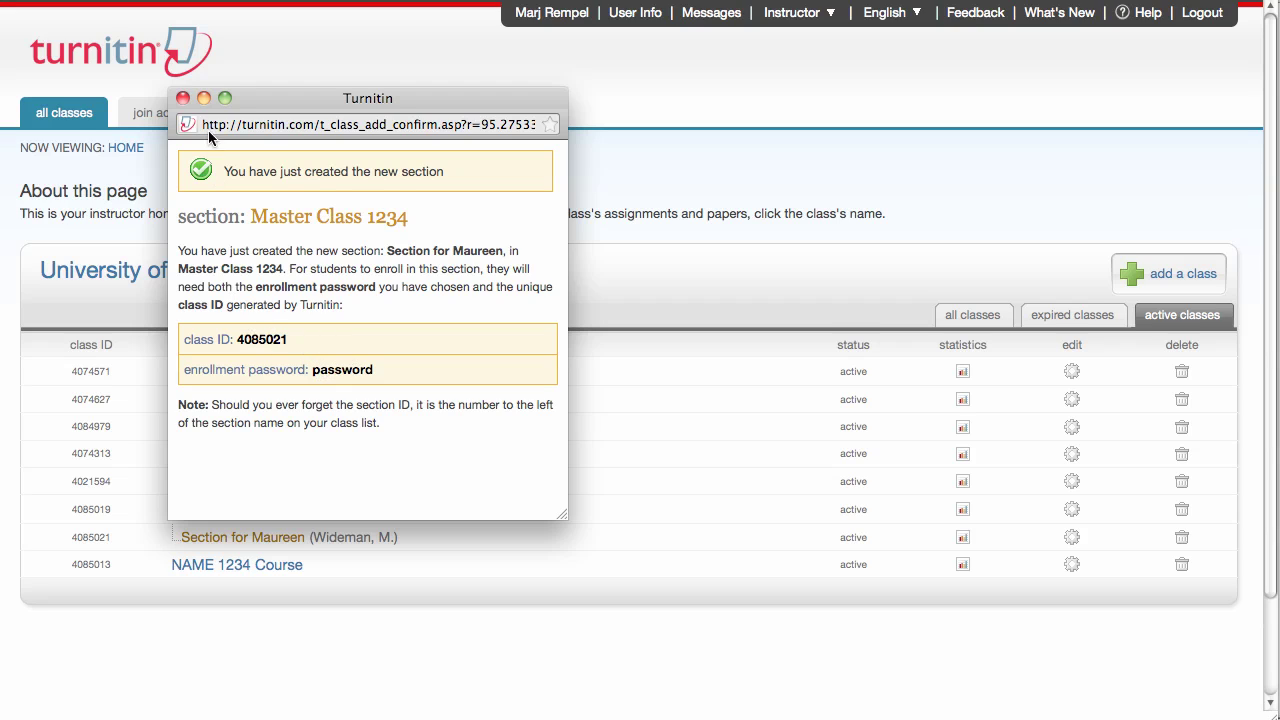
pyautogui.click(182, 99)
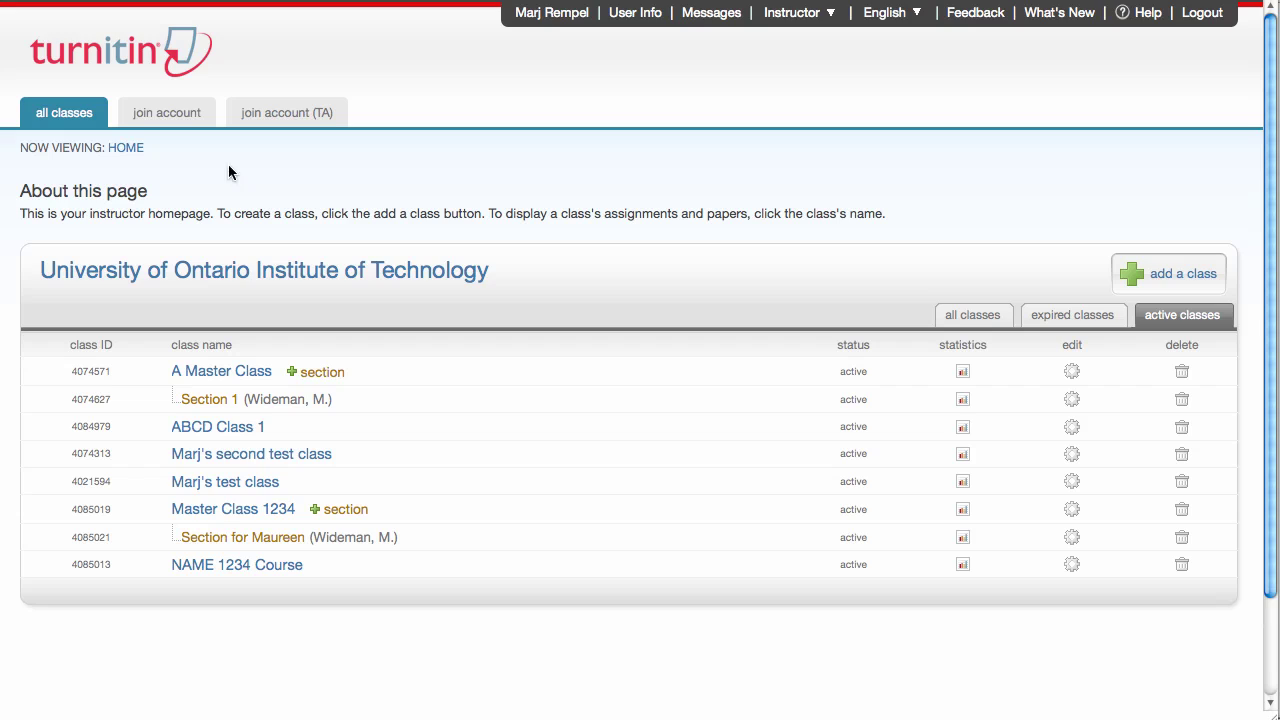
pyautogui.click(260, 547)
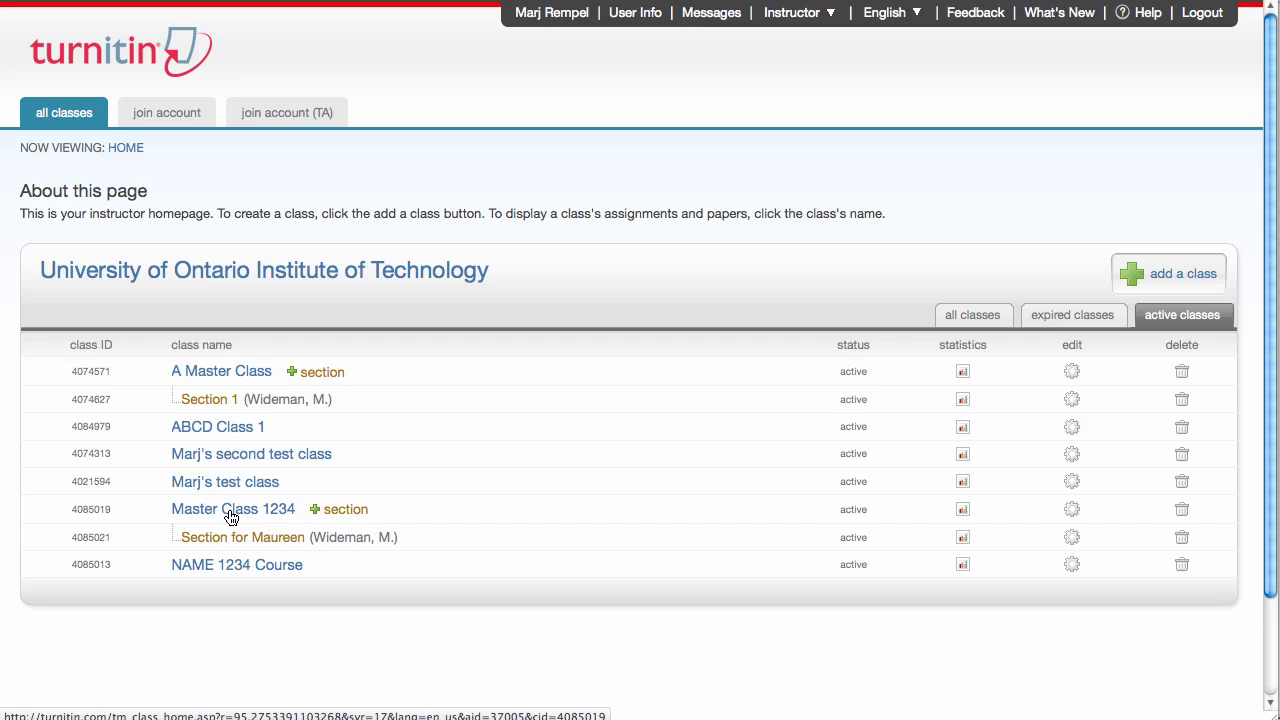
# - Open Master Class 1234's settings and choose Collapse to standard class
pyautogui.click(1072, 511)
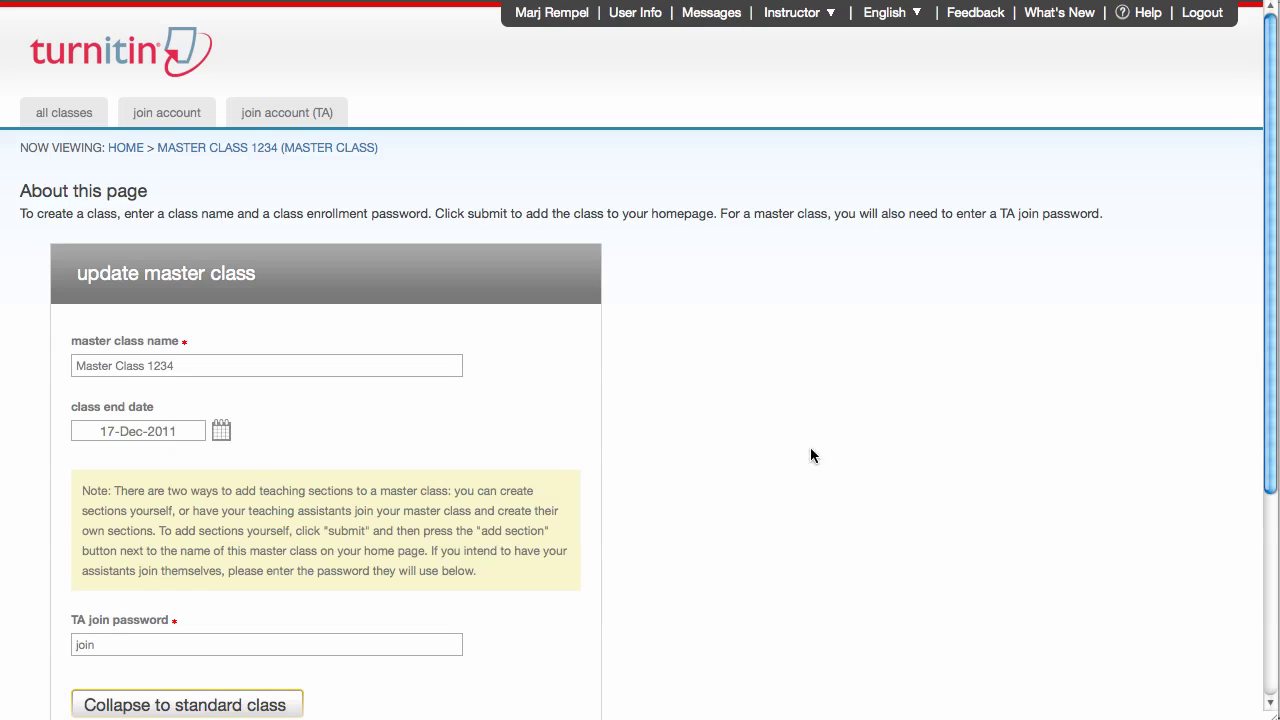
pyautogui.moveTo(1266, 298); pyautogui.dragTo(1271, 400)
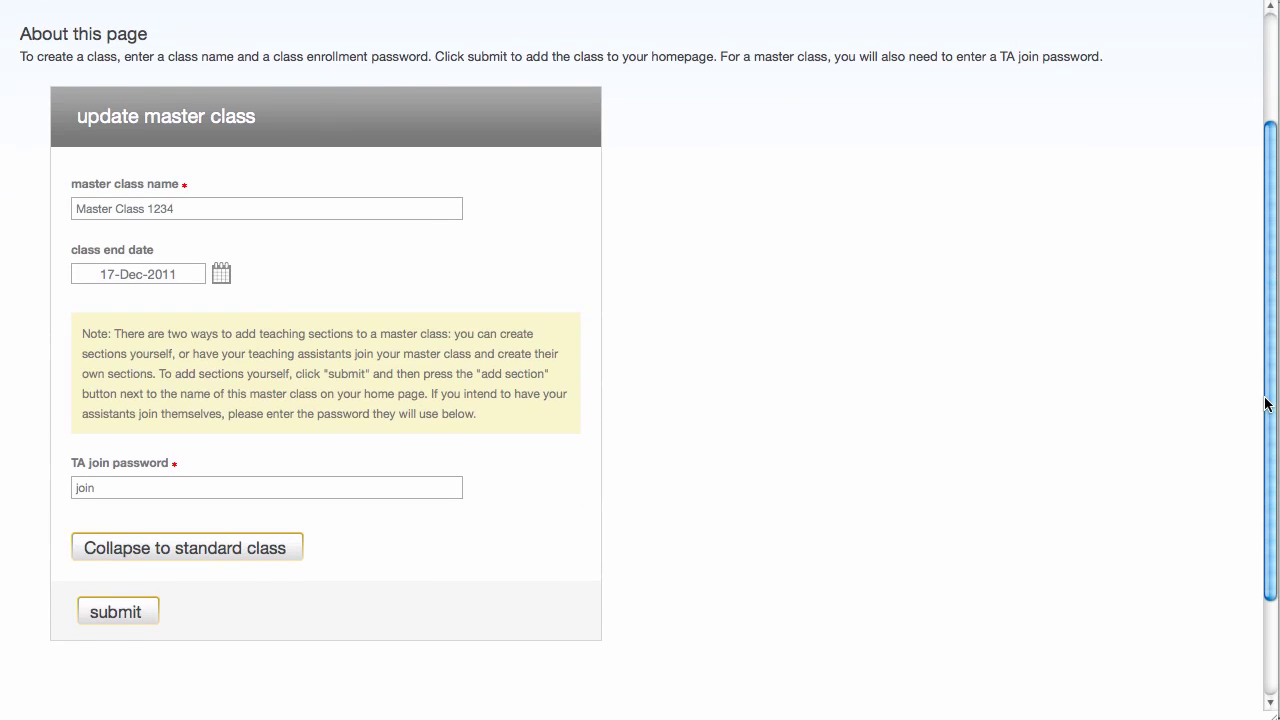
pyautogui.click(205, 550)
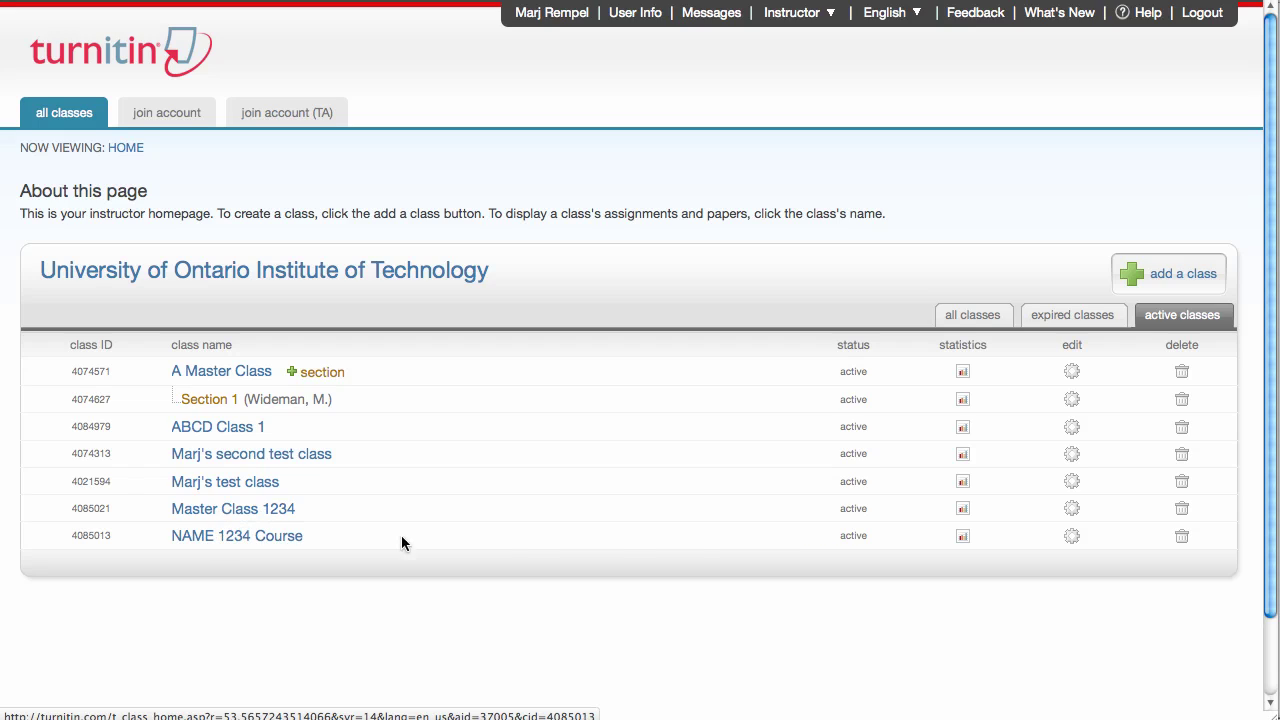
# - Open NAME 1234 Course's settings and choose Convert to master class
pyautogui.click(1070, 538)
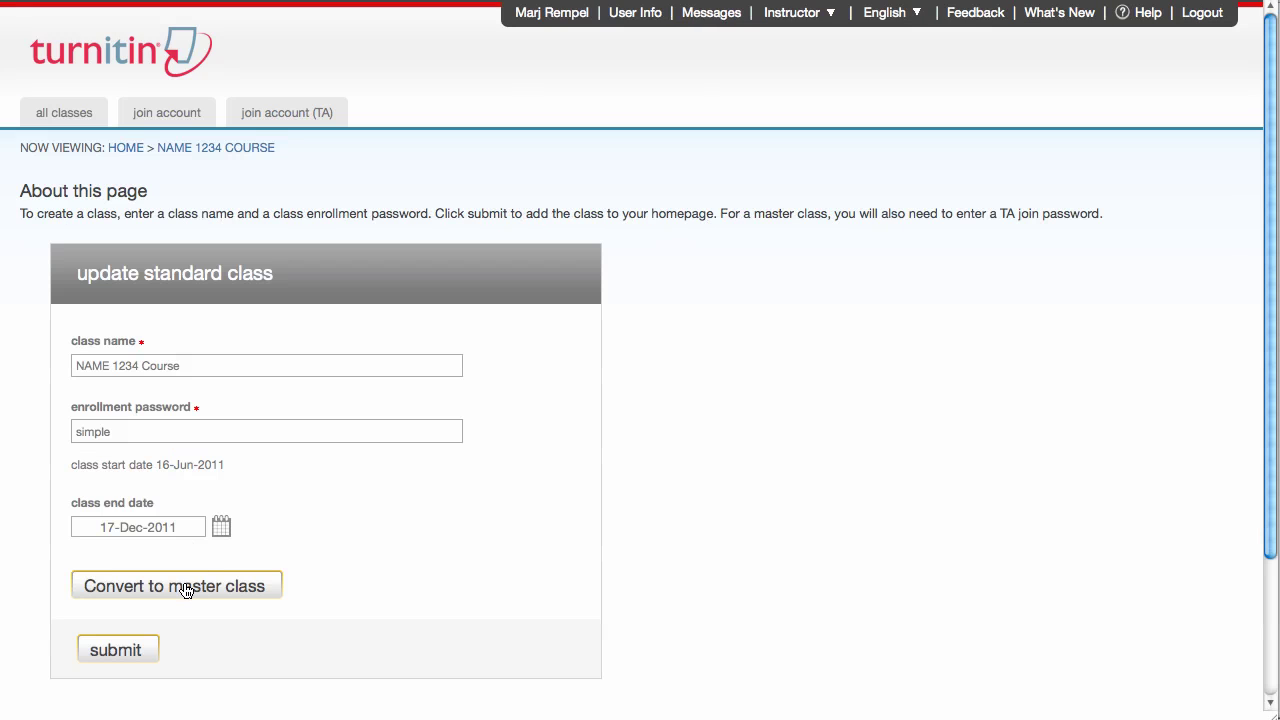
pyautogui.click(185, 590)
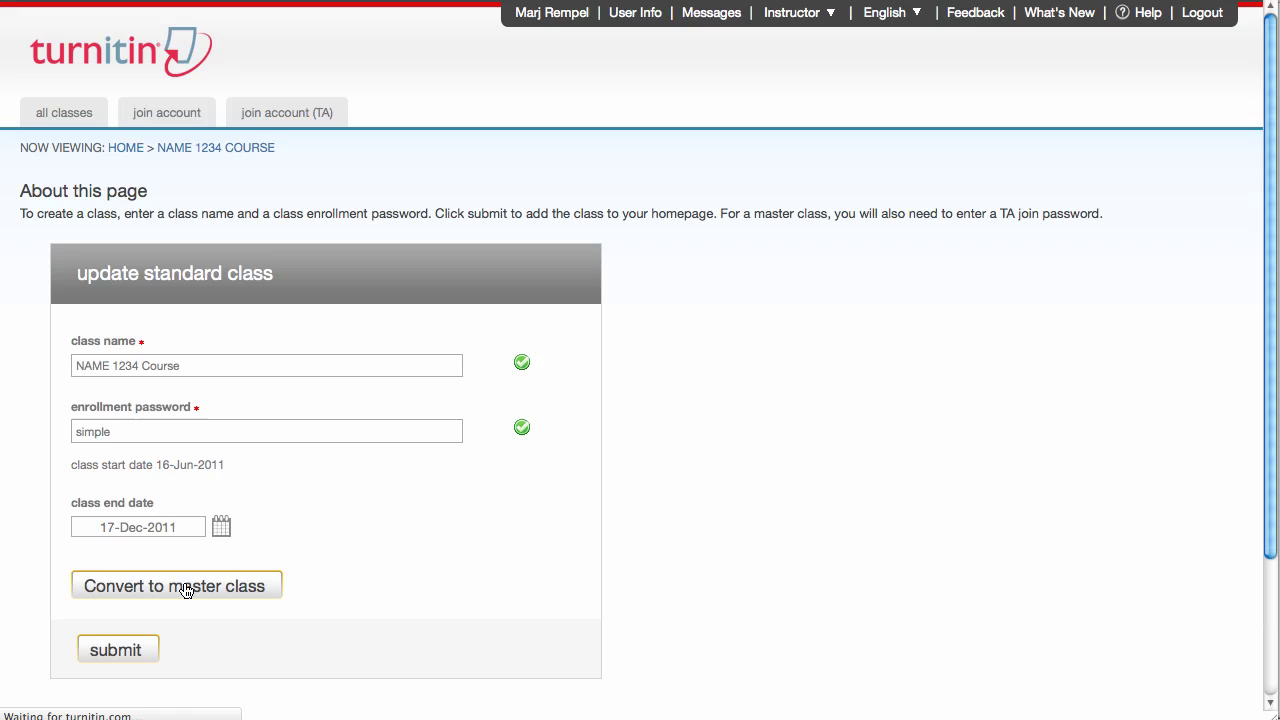